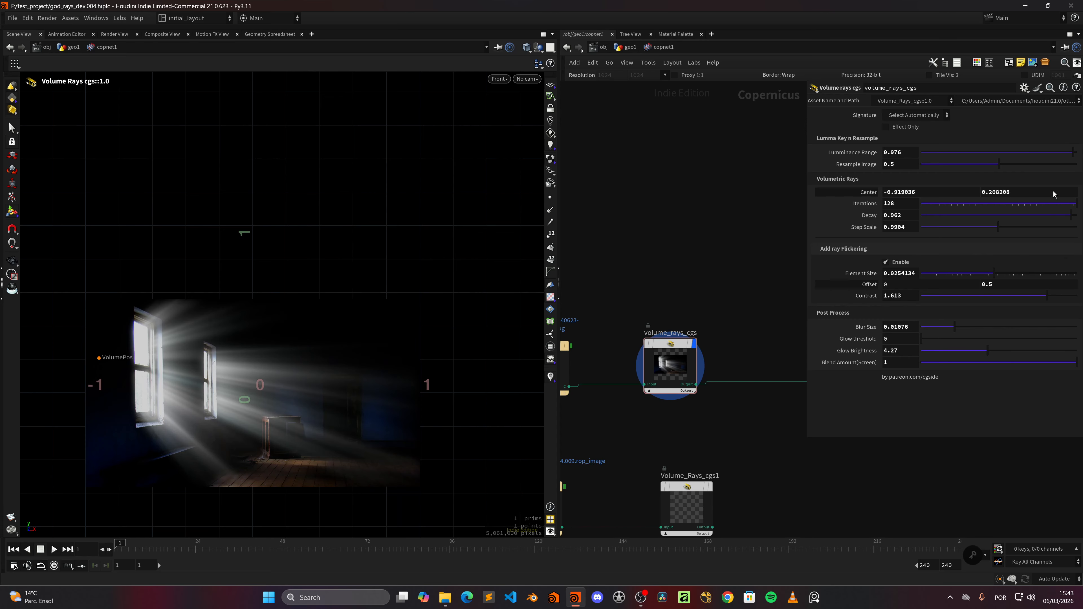
pyautogui.doubleClick(995, 192)
pyautogui.write('fit()')
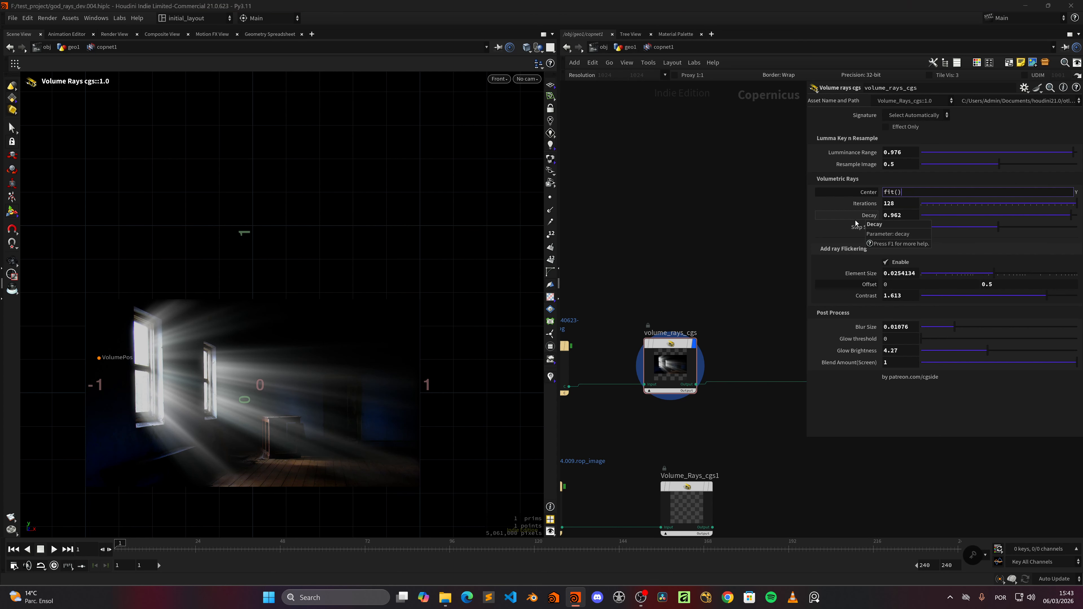
pyautogui.write('@Frame, 1, 45, 0.06, 0.3')
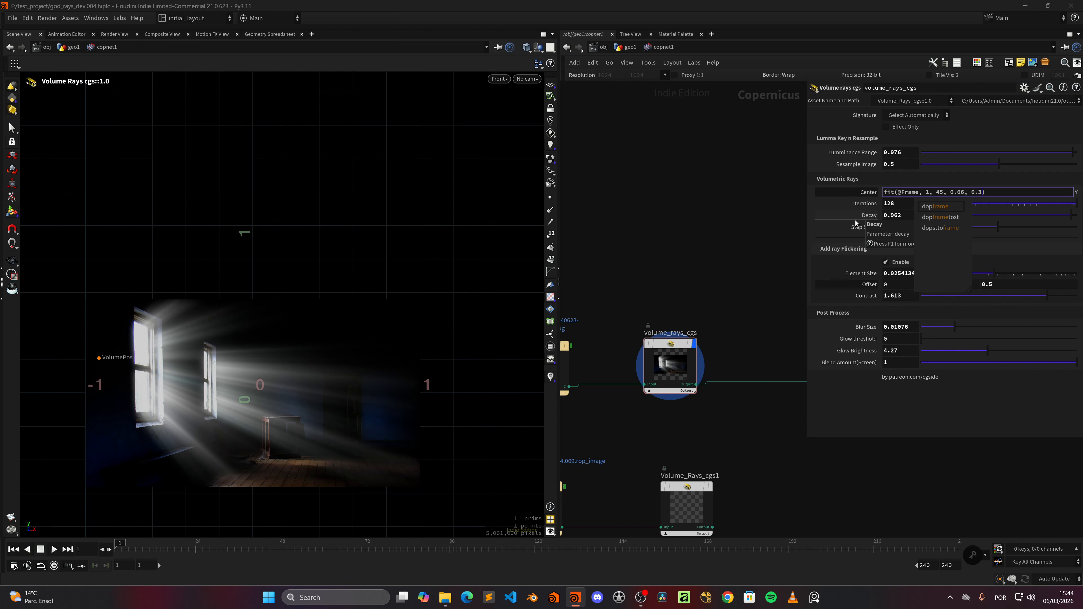
pyautogui.press('Return')
# - Play the animation twice from the first frame to check the moving ray center, returning to frame 1
pyautogui.click(54, 549)
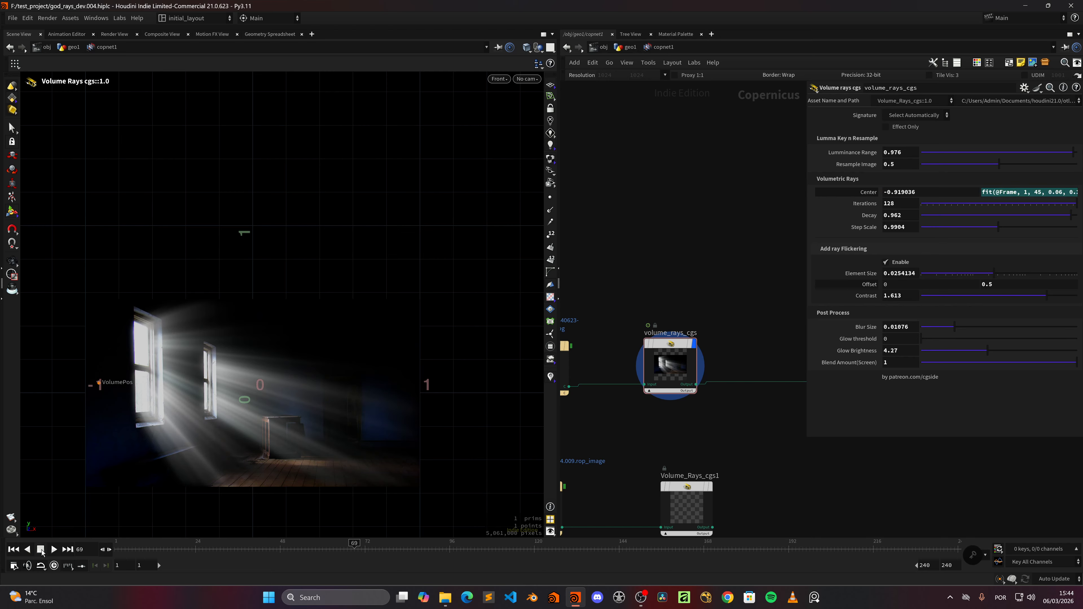
pyautogui.click(13, 549)
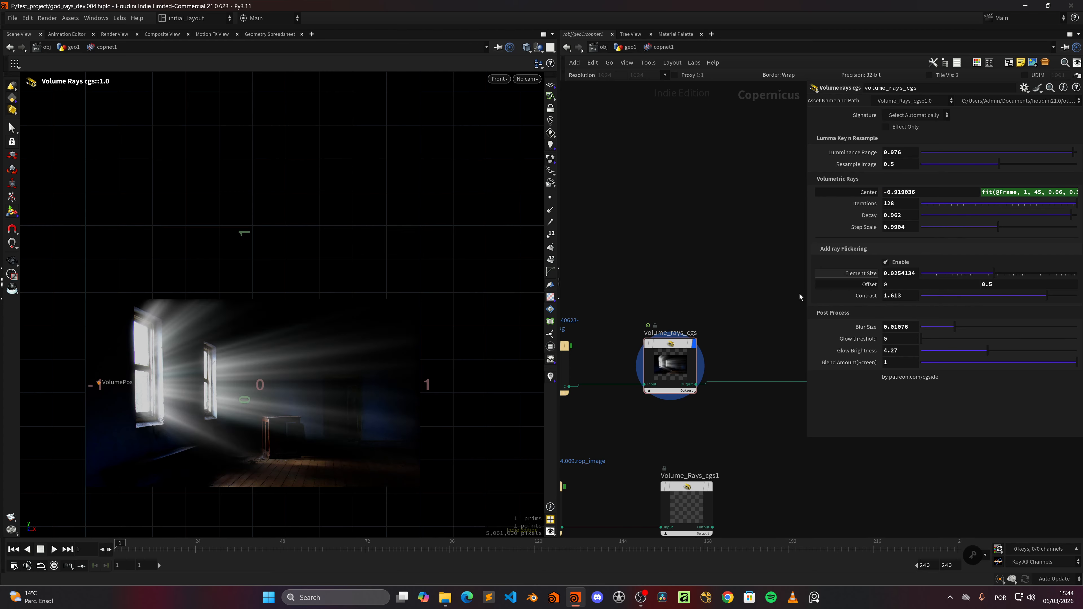
pyautogui.click(54, 549)
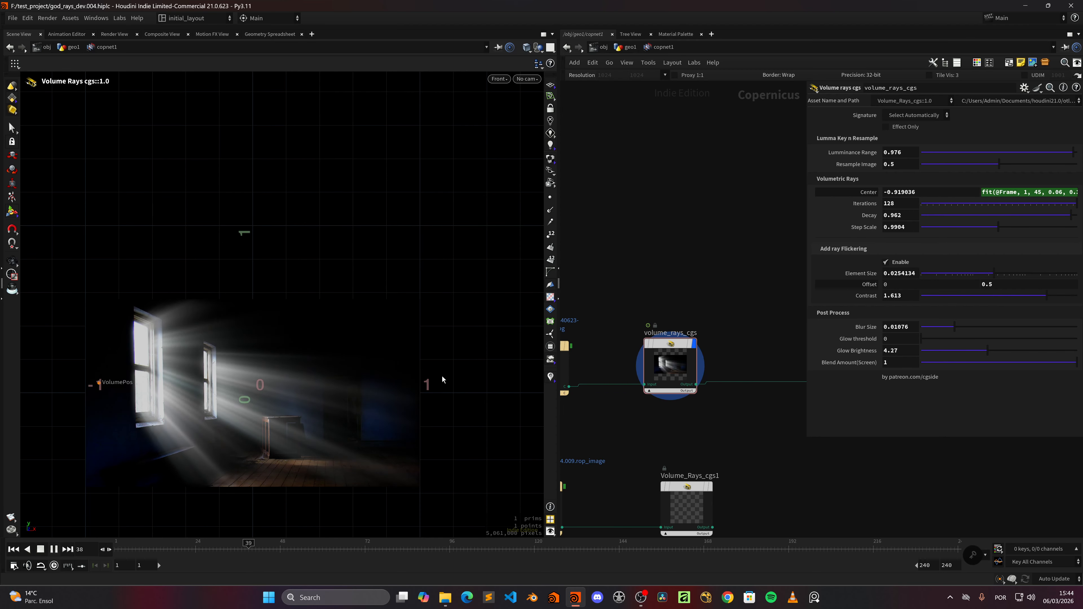
pyautogui.moveTo(239, 546); pyautogui.dragTo(115, 542)
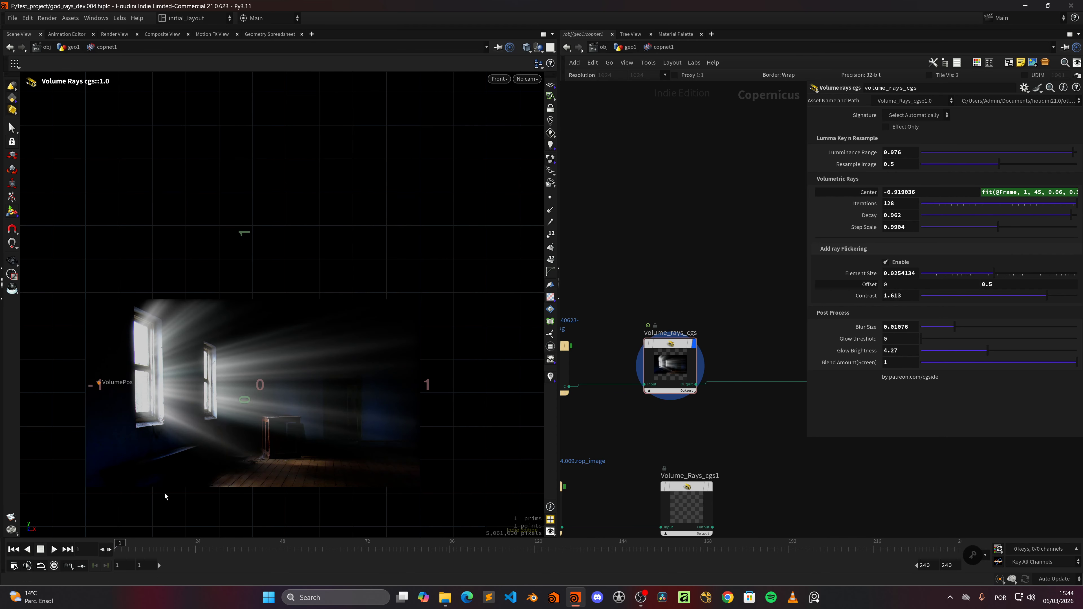
# - Compare the rays with flickering off and on, and with Effect Only on and off
pyautogui.click(887, 262)
pyautogui.click(887, 262)
pyautogui.click(896, 127)
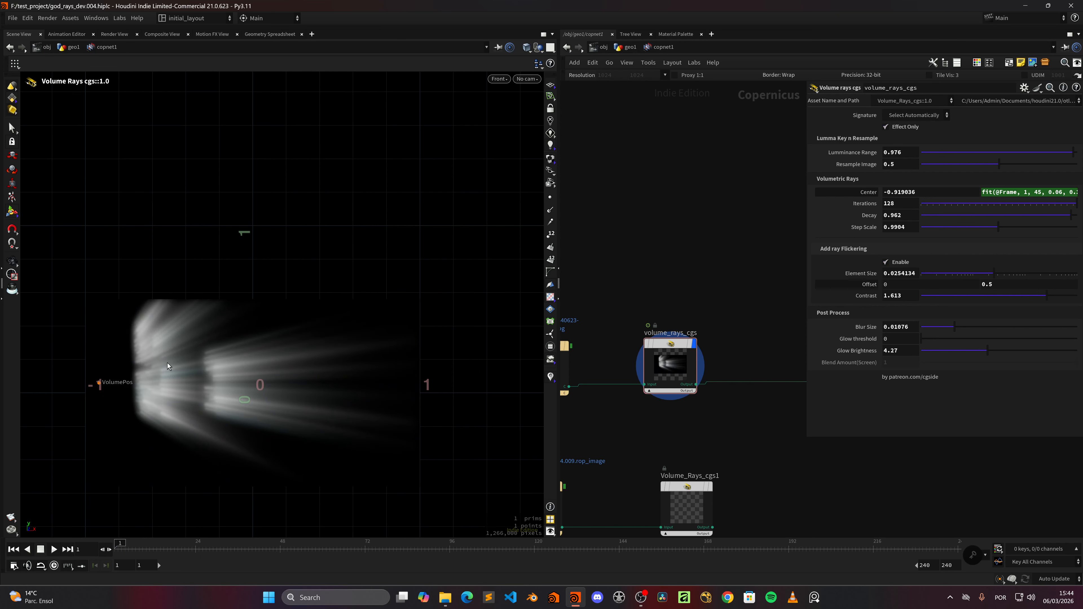
pyautogui.click(904, 129)
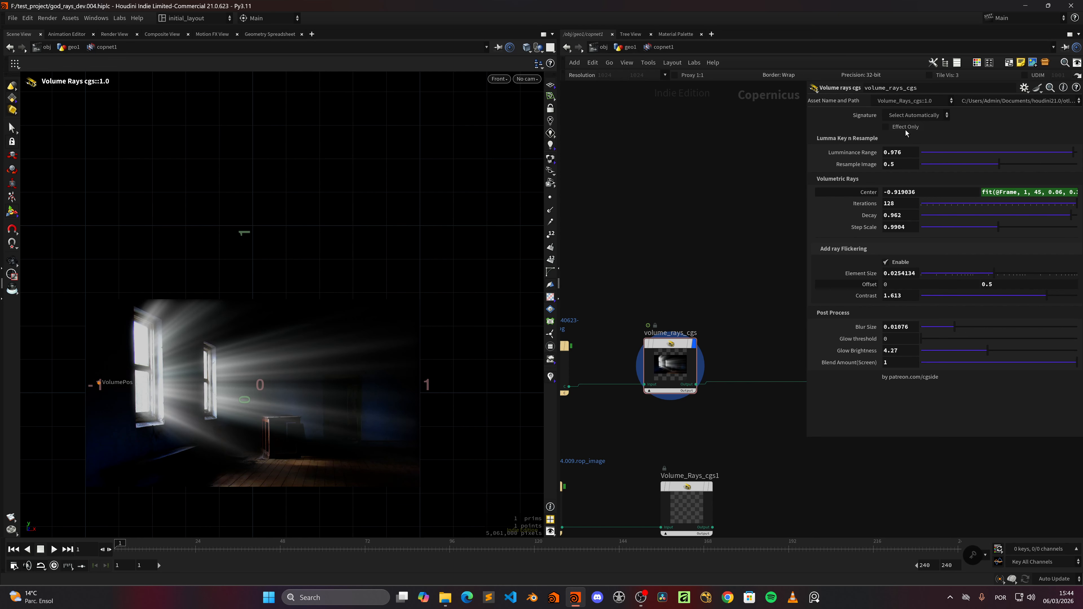
pyautogui.click(904, 129)
pyautogui.click(903, 129)
pyautogui.click(903, 129)
pyautogui.click(903, 129)
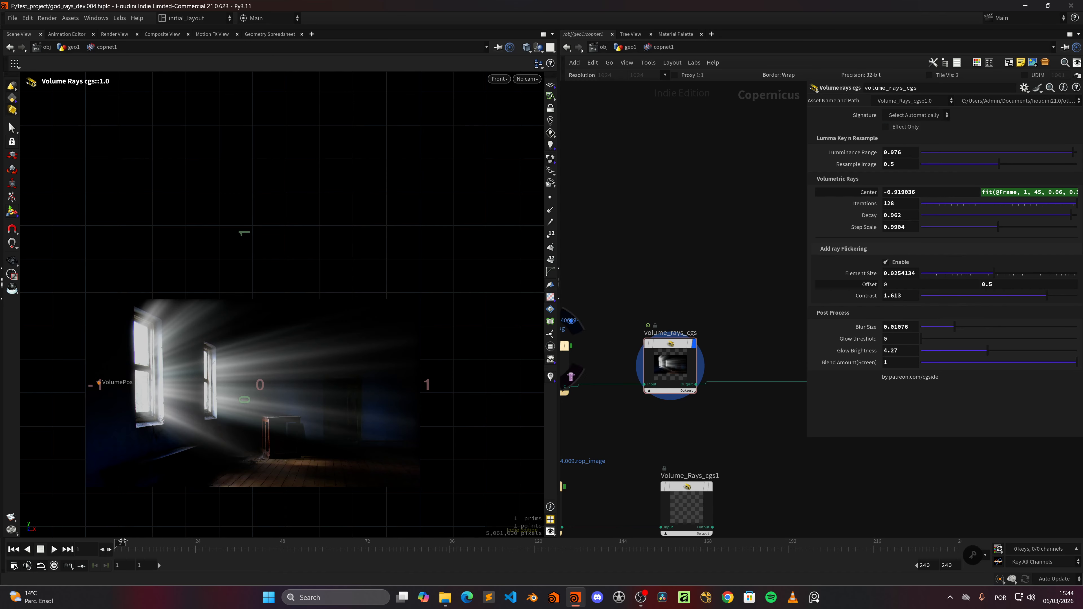
pyautogui.moveTo(122, 542); pyautogui.dragTo(164, 512)
pyautogui.click(993, 192)
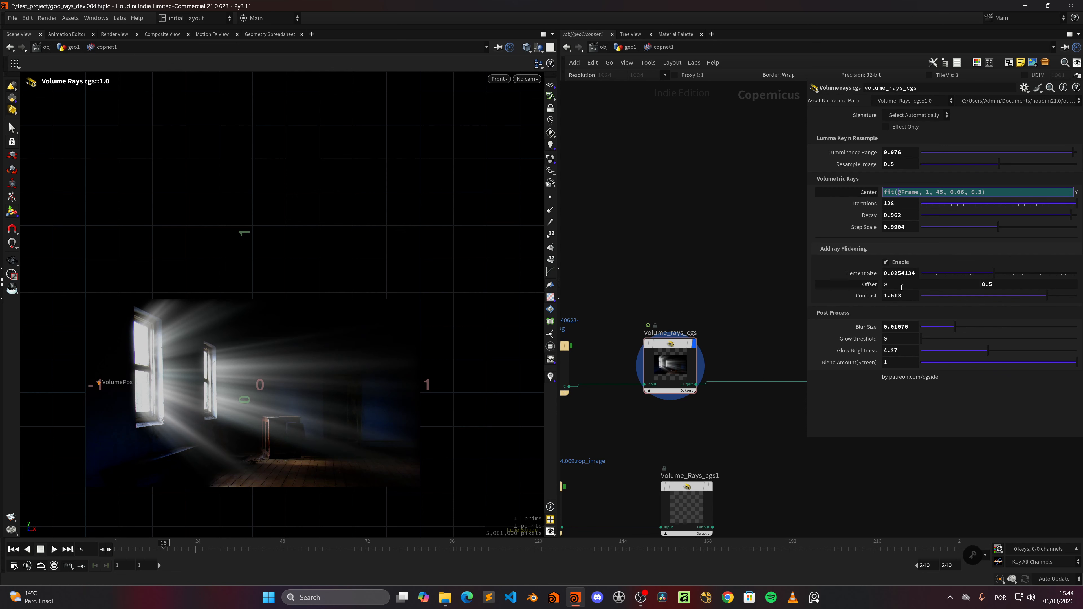
pyautogui.click(901, 287)
pyautogui.write('@')
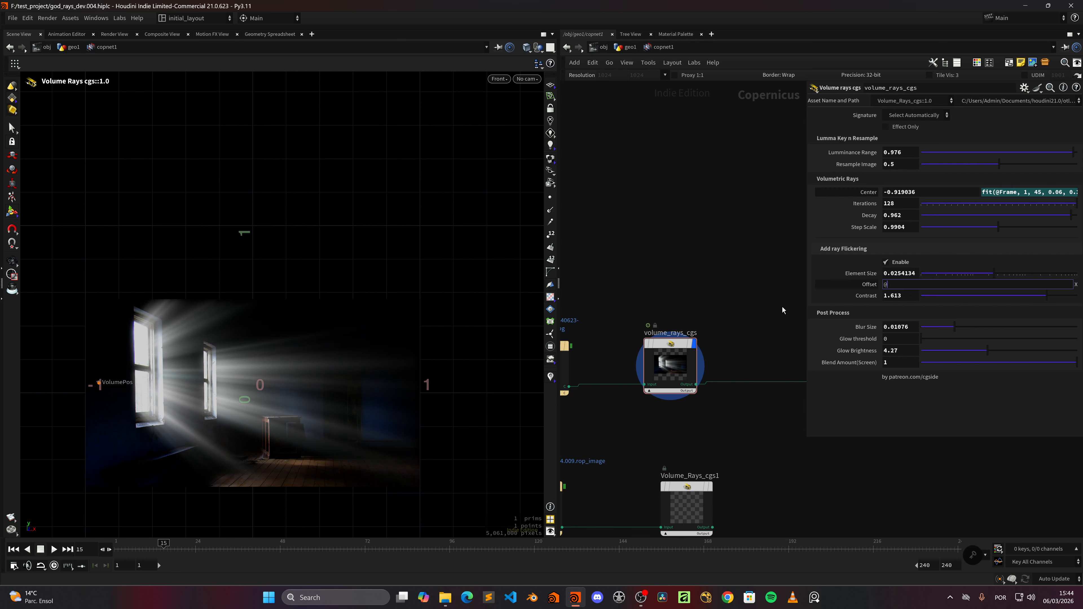
pyautogui.write('Time')
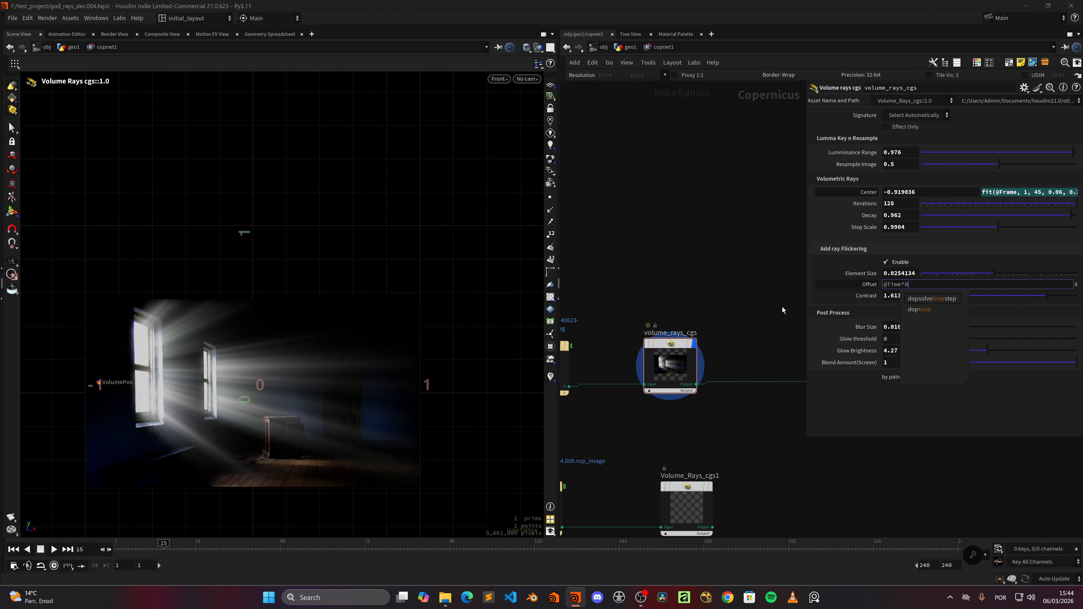
pyautogui.write('*0.03')
pyautogui.press('Return')
pyautogui.click(54, 549)
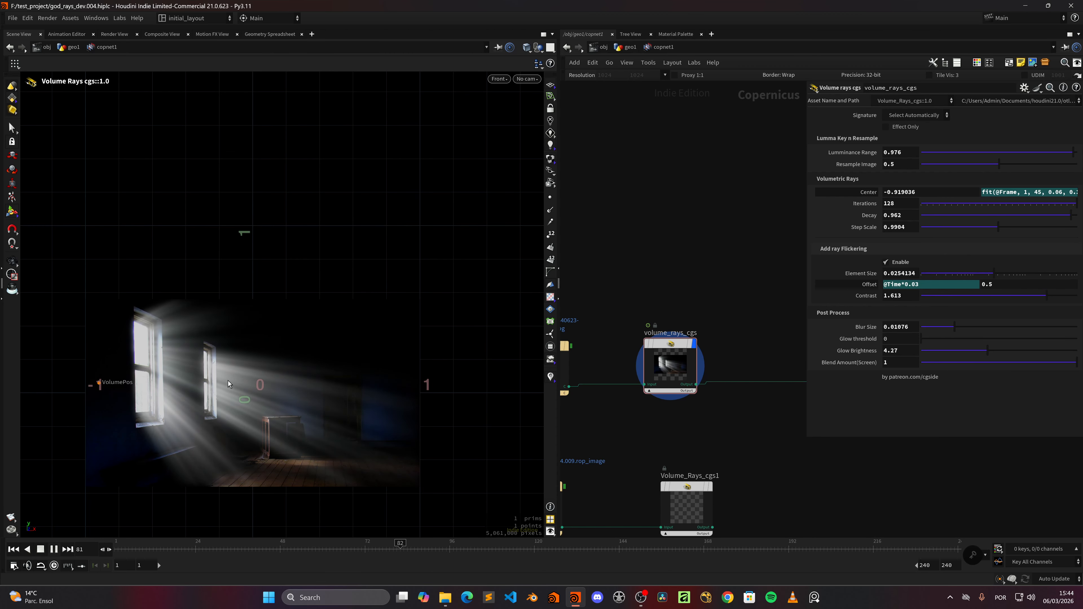
pyautogui.moveTo(150, 550); pyautogui.dragTo(103, 547)
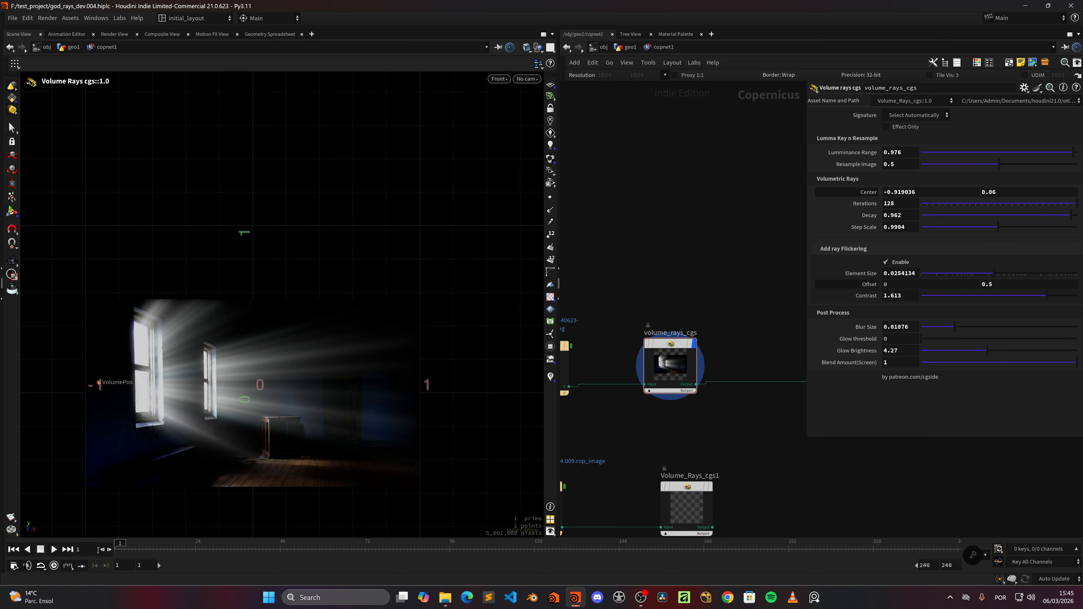
# - Move the volume position to about (-0.857, 0.213) and set the Luminance Range to 0.895
pyautogui.moveTo(105, 389); pyautogui.dragTo(115, 363)
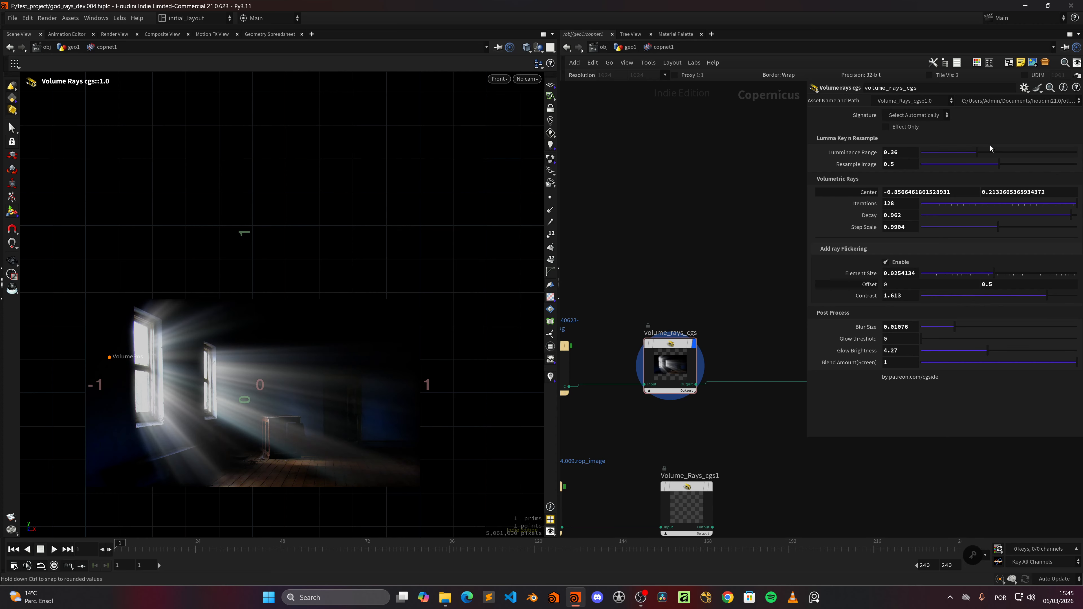
pyautogui.click(1001, 155)
pyautogui.moveTo(1000, 156); pyautogui.dragTo(1062, 151)
# - Try Resample Image values of 1 and 0.3, then restore it to 0.5
pyautogui.write('1')
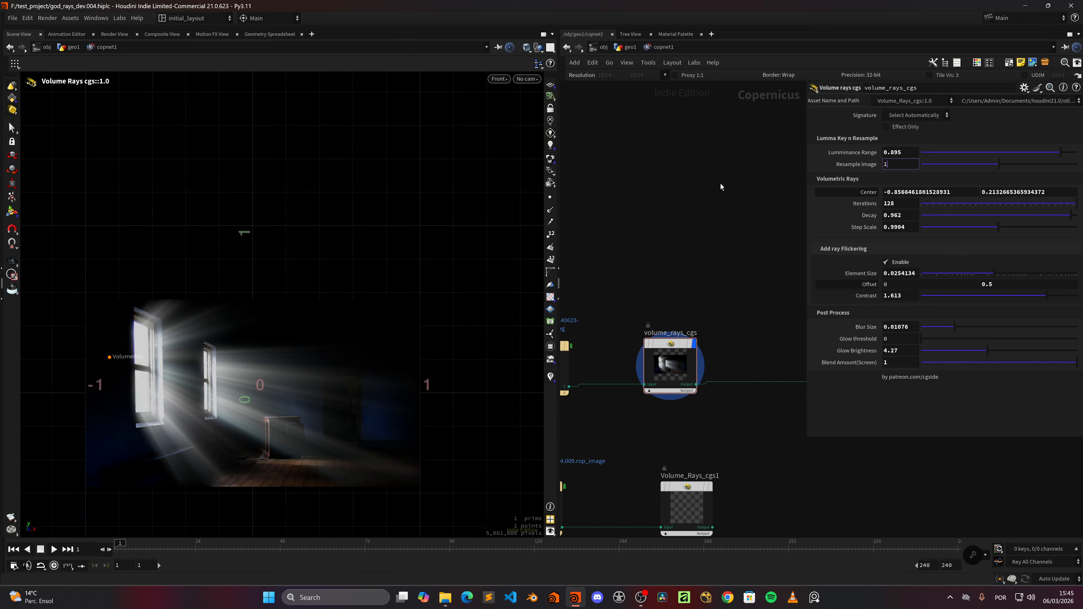
pyautogui.press('Return')
pyautogui.write('0.3')
pyautogui.press('Return')
pyautogui.keyDown('alt'); pyautogui.moveTo(256, 401); pyautogui.dragTo(298, 416, button='right'); pyautogui.keyUp('alt')
pyautogui.doubleClick(892, 165)
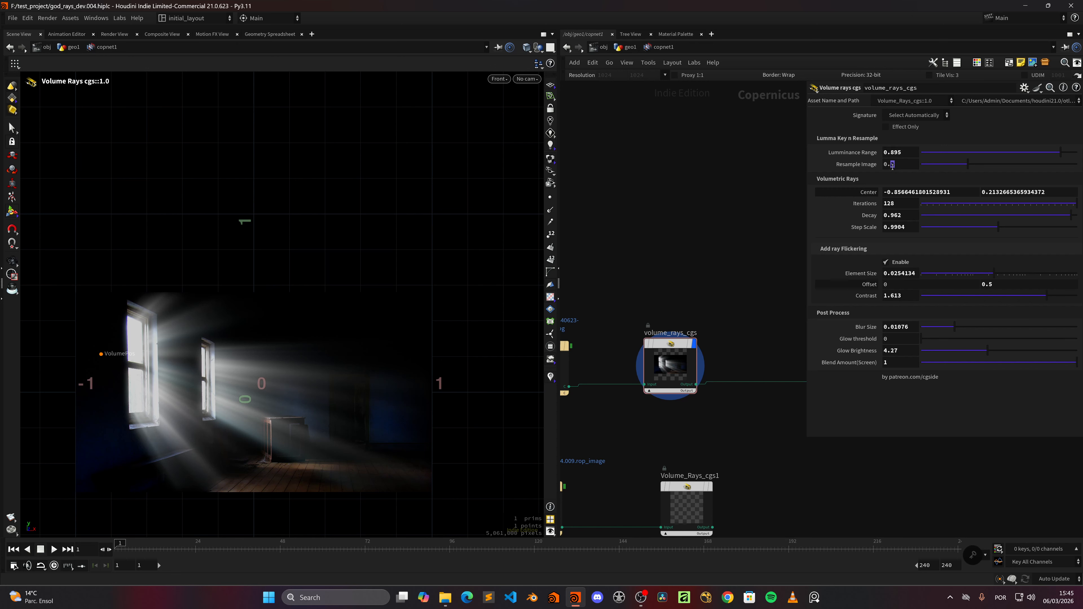
pyautogui.write('5')
pyautogui.press('Return')
# - Set the volumetric rays Step Scale to 0.9914 and Decay to 0.964, keeping 128 Iterations
pyautogui.moveTo(975, 203); pyautogui.dragTo(1079, 211)
pyautogui.moveTo(911, 230); pyautogui.dragTo(825, 270, button='middle')
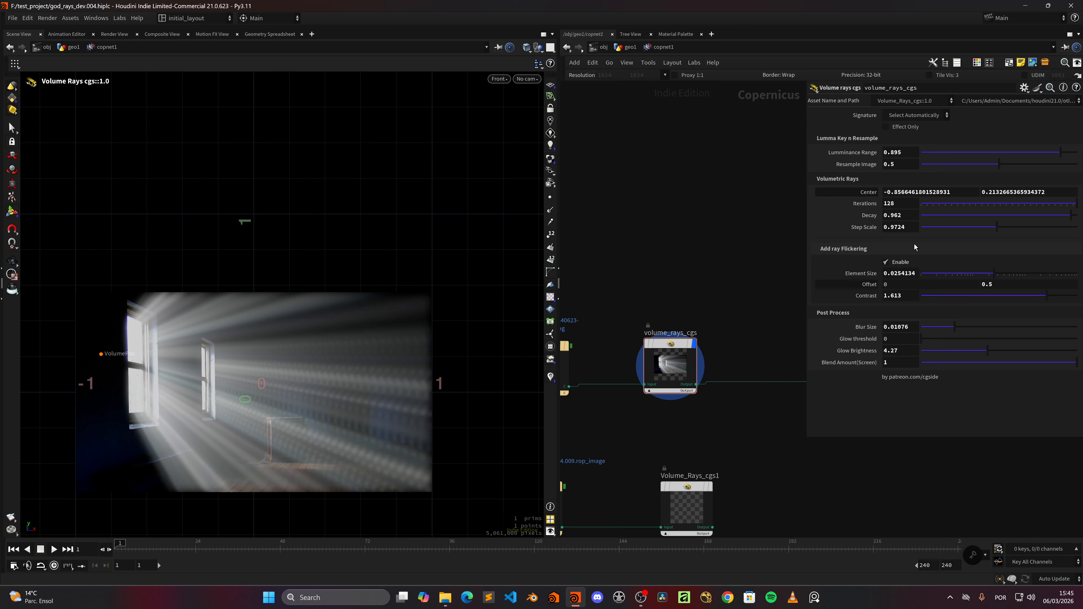
pyautogui.moveTo(908, 228); pyautogui.dragTo(960, 257, button='middle')
pyautogui.moveTo(1071, 215)
pyautogui.mouseDown()
pyautogui.moveTo(1059, 210)
pyautogui.moveTo(1073, 203)
pyautogui.mouseUp()
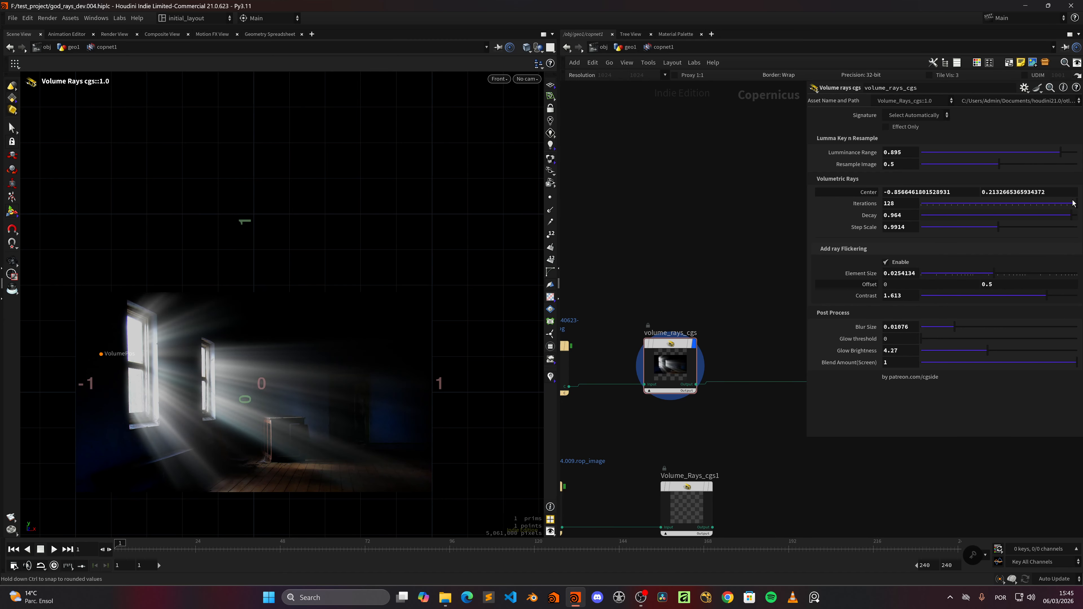
# - Disable ray flickering, and set the Blend Amount to 0.163 and the Luminance Range to 0.996
pyautogui.click(899, 264)
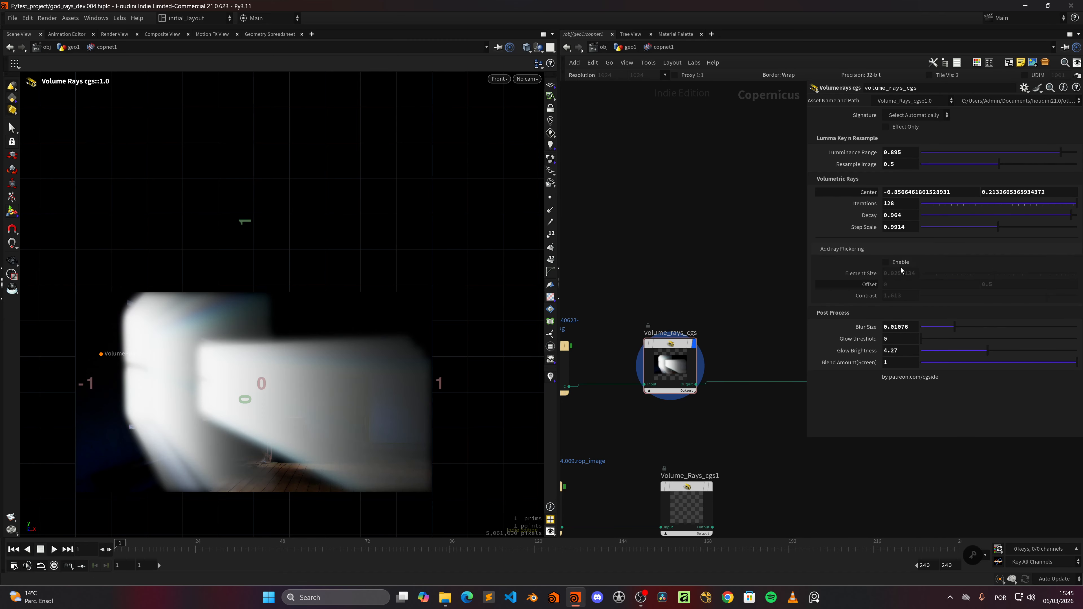
pyautogui.moveTo(1021, 363); pyautogui.dragTo(946, 362)
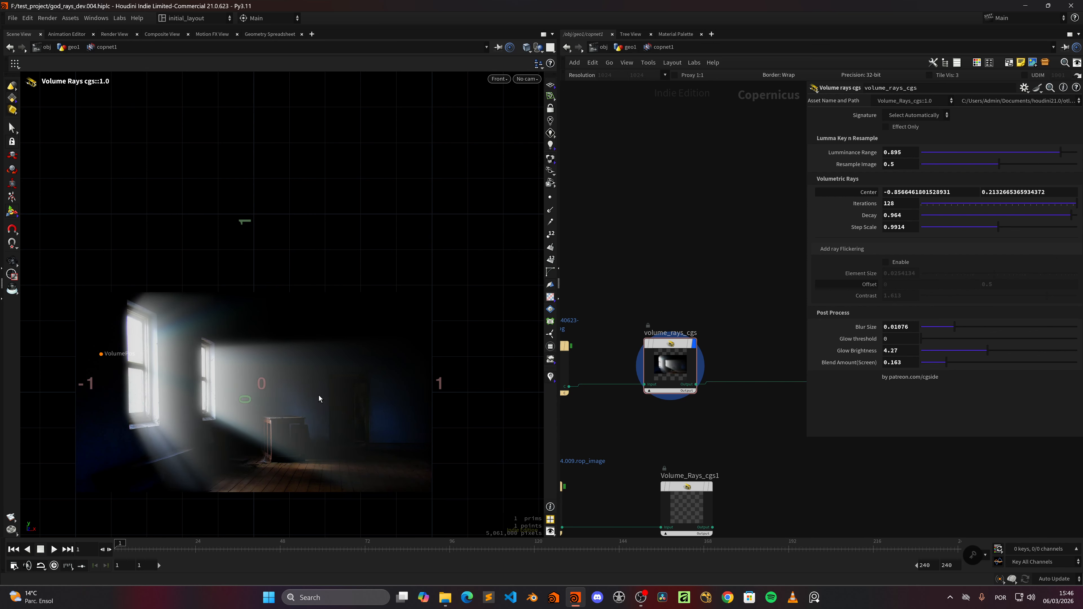
pyautogui.moveTo(1061, 152); pyautogui.dragTo(1074, 158)
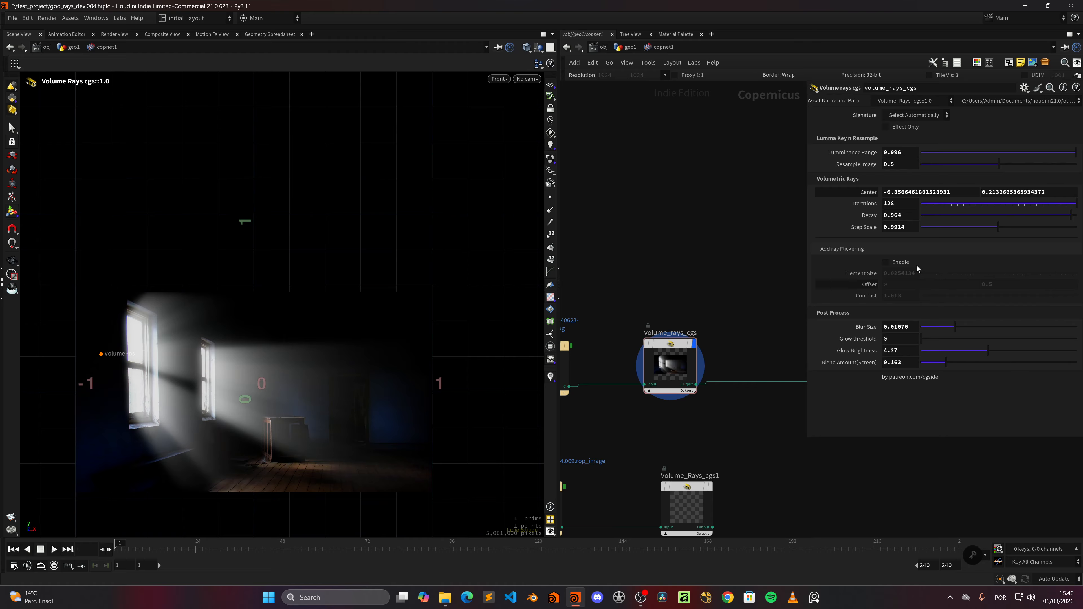
# - Enable ray flickering again and set the screen Blend Amount to 1
pyautogui.click(905, 263)
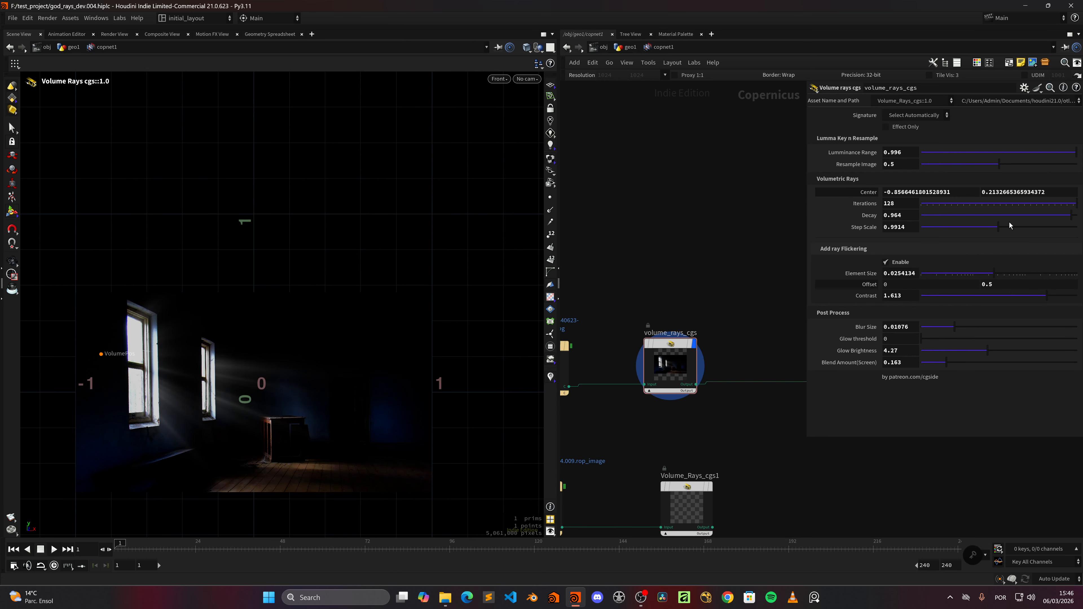
pyautogui.moveTo(983, 365); pyautogui.dragTo(1079, 354)
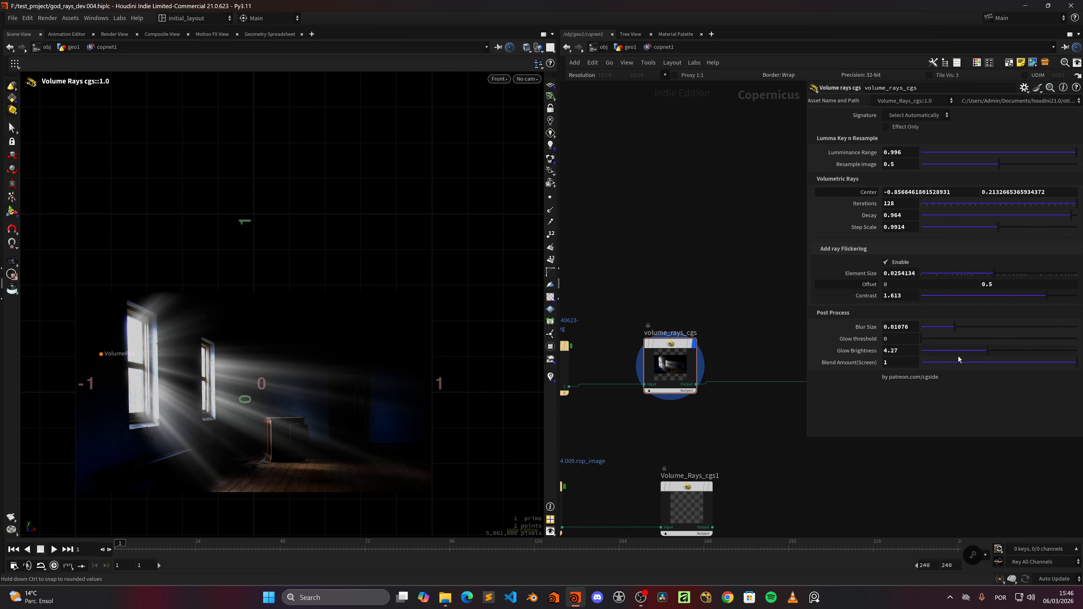
pyautogui.press('Escape')
pyautogui.scroll(-1, 309, 376)
pyautogui.press('Return')
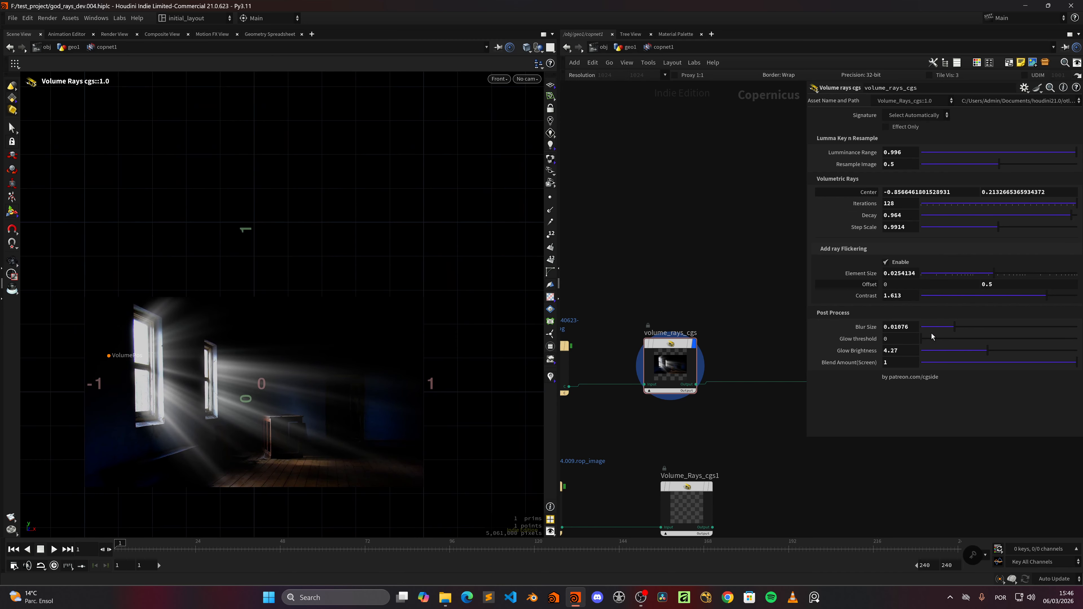
# - Set flickering Element Size to 0.0166194, Offset X to 0.6 and Contrast to 1.443, plus Blur Size 0.00922 and Glow Brightness 4.09
pyautogui.moveTo(1046, 296); pyautogui.dragTo(984, 276)
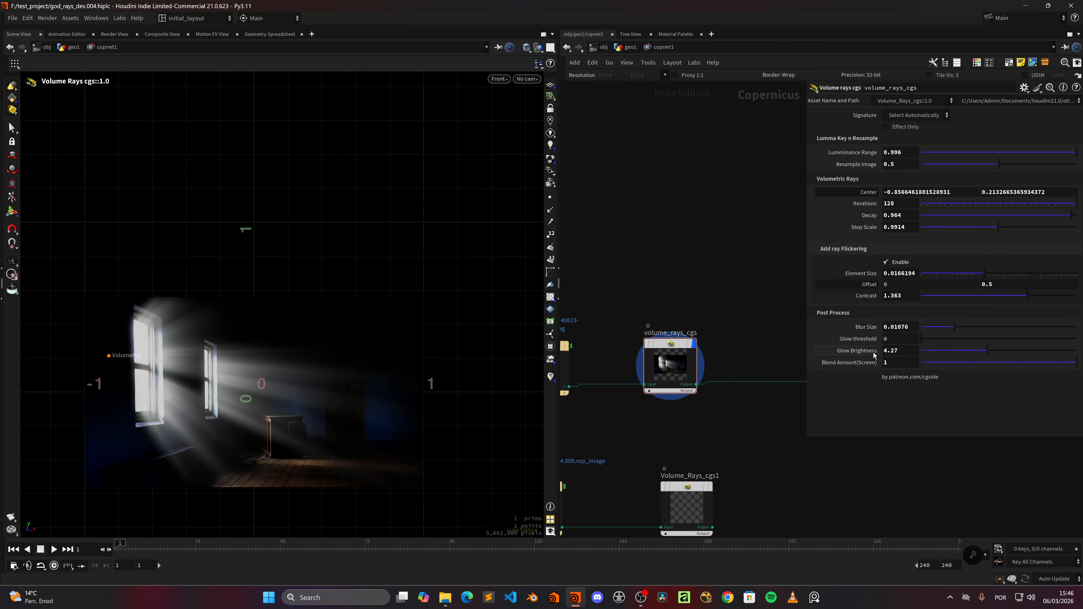
pyautogui.moveTo(900, 284); pyautogui.dragTo(1020, 290, button='middle')
pyautogui.moveTo(1025, 295); pyautogui.dragTo(1033, 297)
pyautogui.moveTo(954, 327)
pyautogui.mouseDown()
pyautogui.moveTo(964, 332)
pyautogui.moveTo(920, 333)
pyautogui.moveTo(949, 333)
pyautogui.mouseUp()
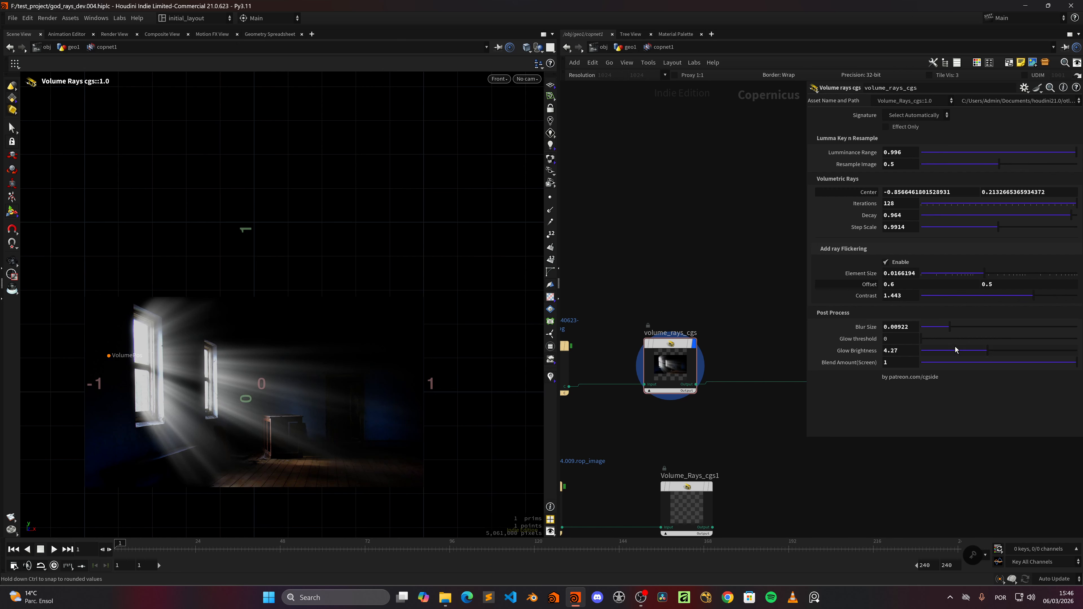
pyautogui.moveTo(987, 350)
pyautogui.mouseDown()
pyautogui.moveTo(997, 352)
pyautogui.moveTo(986, 345)
pyautogui.mouseUp()
# - Move the volume position to about (-0.871, 0.269) with Effect Only on, and turn Effect Only off again
pyautogui.click(907, 127)
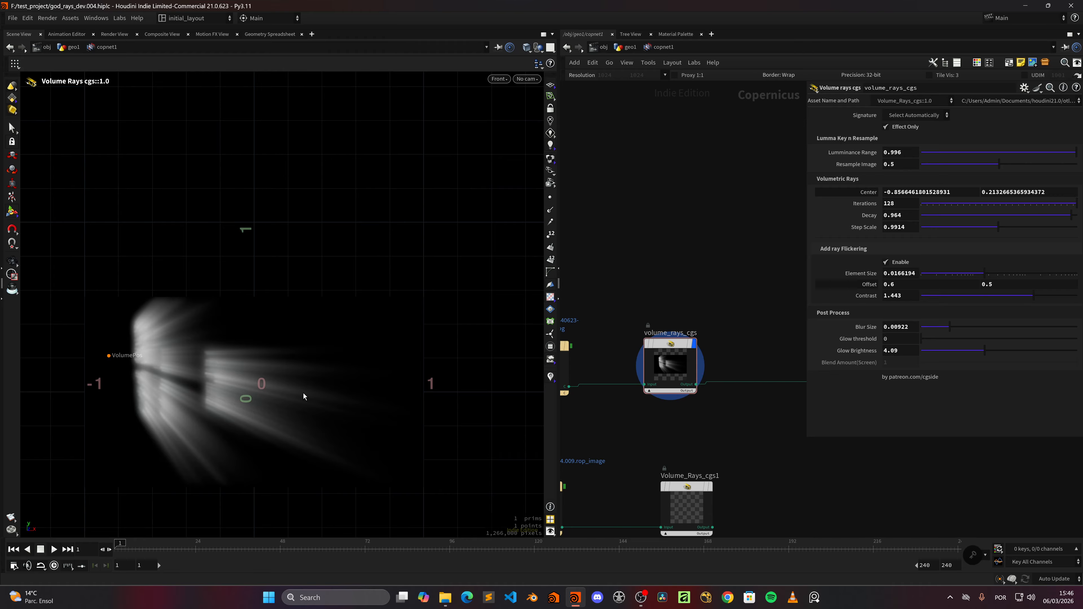
pyautogui.moveTo(108, 357); pyautogui.dragTo(98, 313)
pyautogui.click(11, 261)
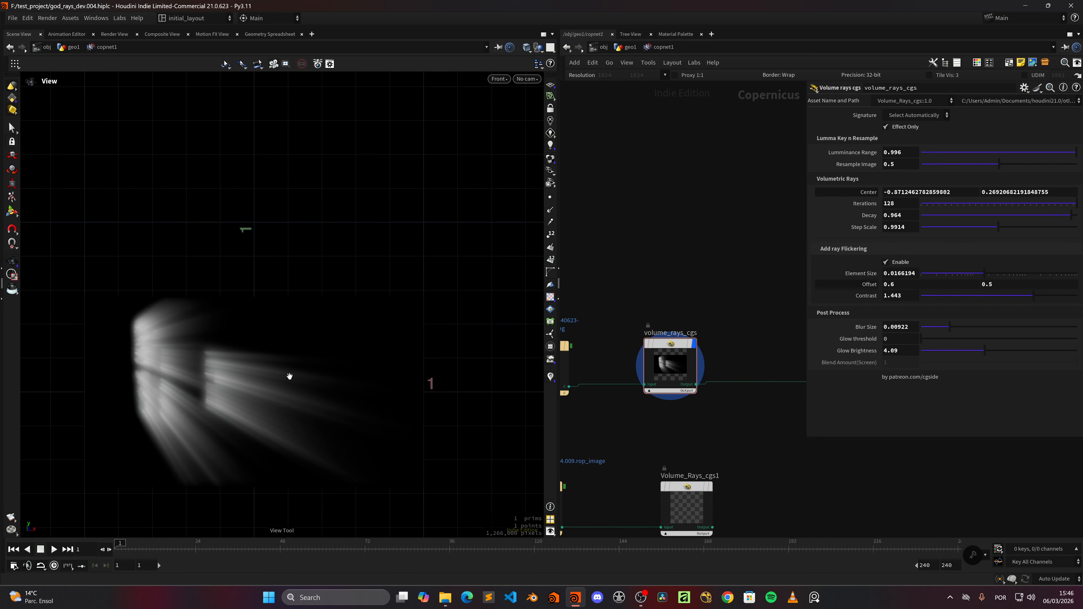
pyautogui.click(886, 127)
# - Save the scene file
pyautogui.scroll(-2, 339, 394)
pyautogui.scroll(2, 317, 399)
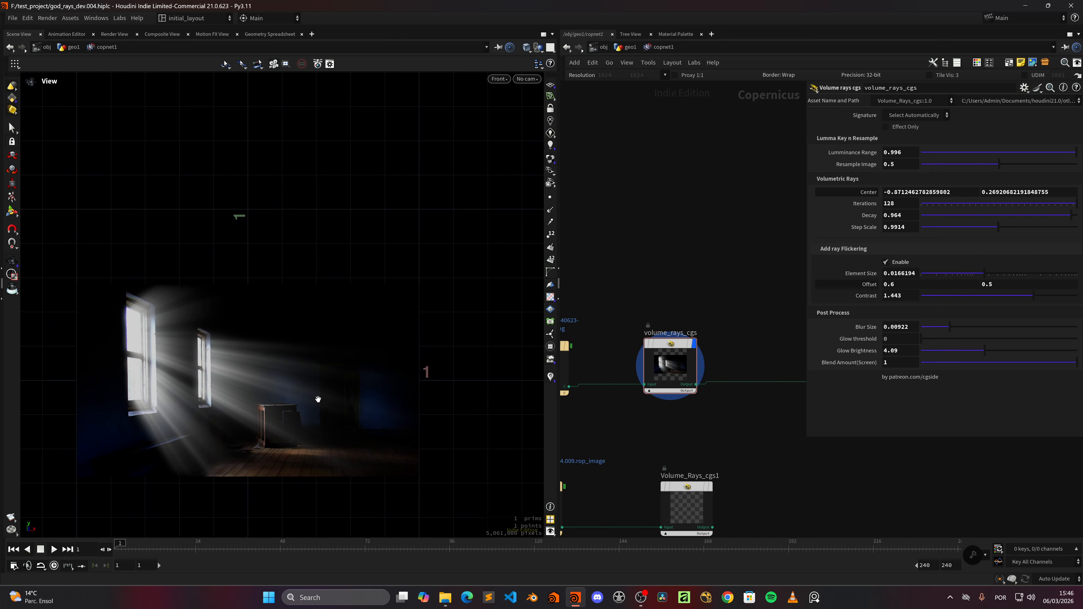
pyautogui.hotkey('ctrl', 's')
pyautogui.scroll(1, 350, 399)
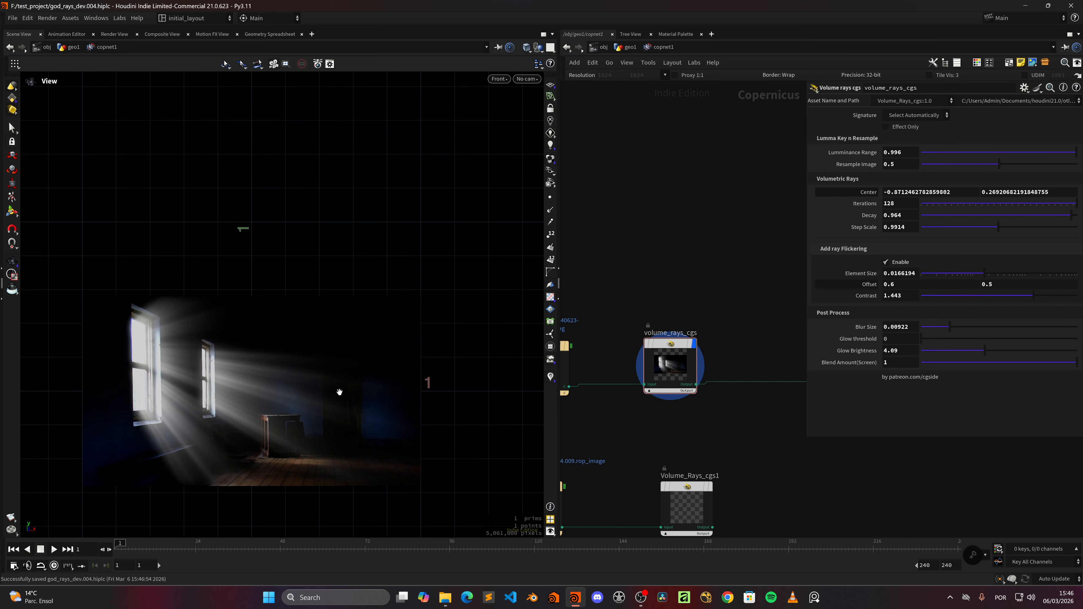
pyautogui.scroll(-1, 278, 392)
pyautogui.moveTo(308, 393); pyautogui.dragTo(290, 376, button='middle')
pyautogui.scroll(2, 290, 406)
pyautogui.scroll(1, 283, 387)
pyautogui.scroll(-3, 298, 384)
pyautogui.moveTo(735, 316); pyautogui.dragTo(709, 361, button='middle')
pyautogui.scroll(-2, 696, 359)
pyautogui.scroll(2, 701, 360)
pyautogui.moveTo(671, 386)
pyautogui.mouseDown()
pyautogui.moveTo(683, 384)
pyautogui.moveTo(664, 389)
pyautogui.mouseUp()
pyautogui.scroll(-1, 339, 370)
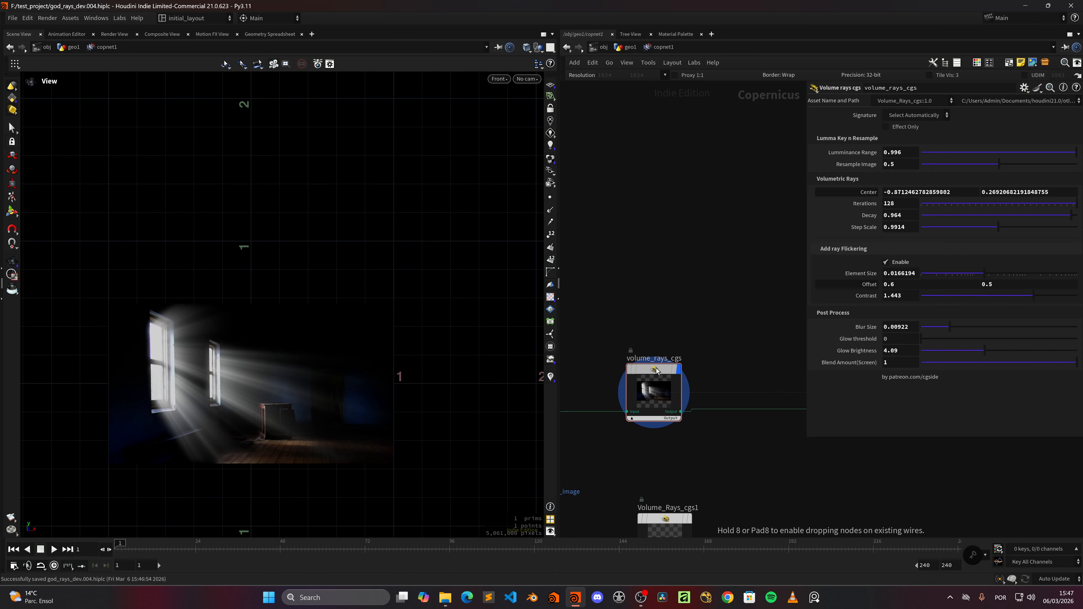
pyautogui.scroll(2, 299, 393)
pyautogui.moveTo(299, 393)
pyautogui.mouseDown(button='right')
pyautogui.moveTo(287, 373)
pyautogui.moveTo(331, 380)
pyautogui.moveTo(298, 388)
pyautogui.mouseUp(button='right')
pyautogui.moveTo(656, 377); pyautogui.dragTo(646, 378)
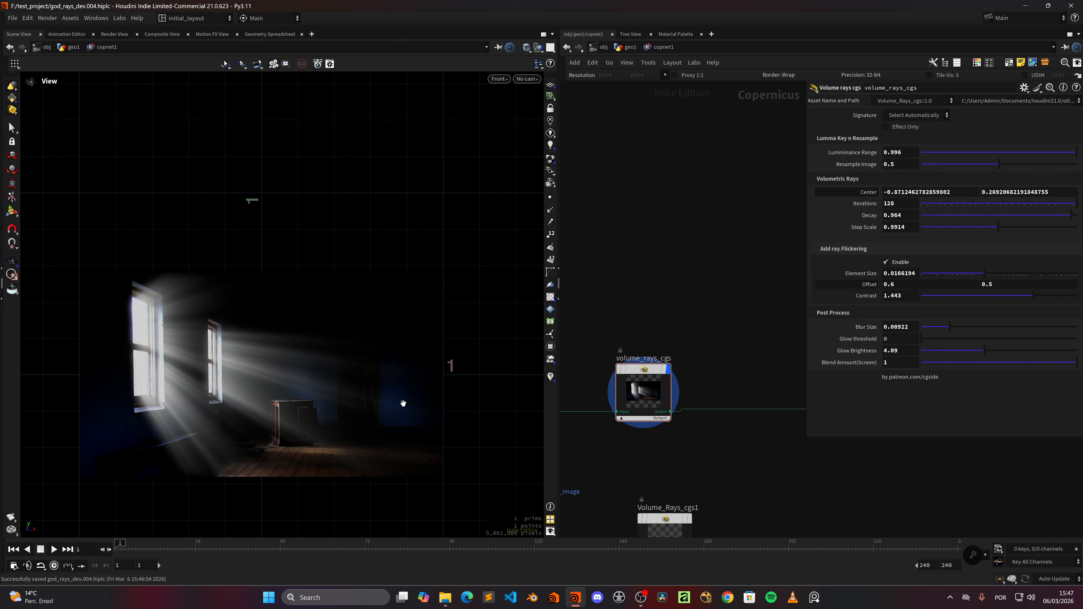
pyautogui.scroll(-1, 397, 381)
pyautogui.moveTo(397, 381); pyautogui.dragTo(396, 372, button='middle')
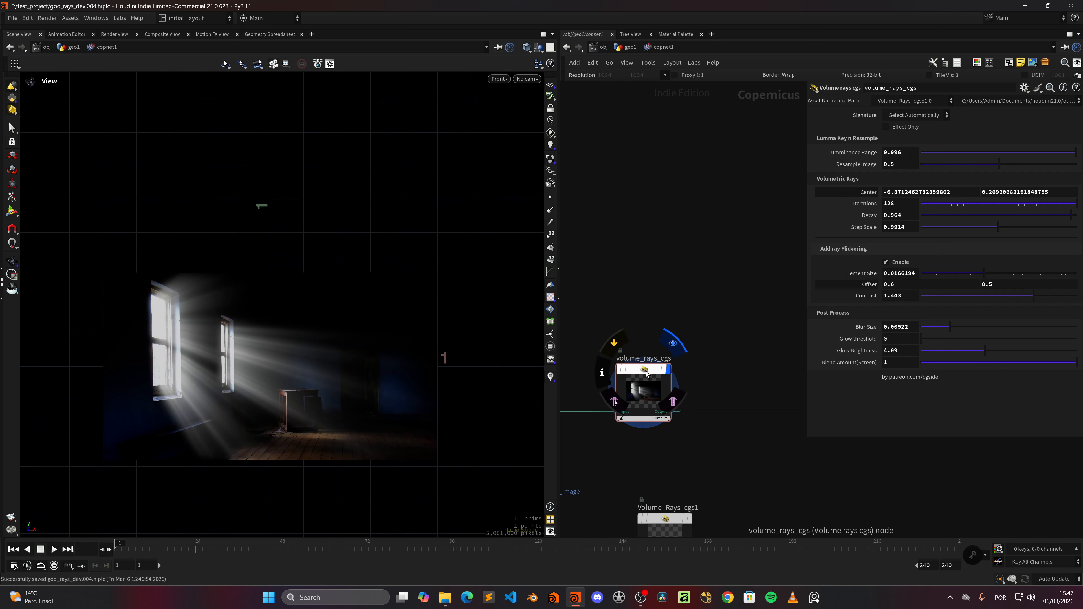
pyautogui.moveTo(640, 376); pyautogui.dragTo(662, 378)
pyautogui.moveTo(310, 372); pyautogui.dragTo(370, 389, button='right')
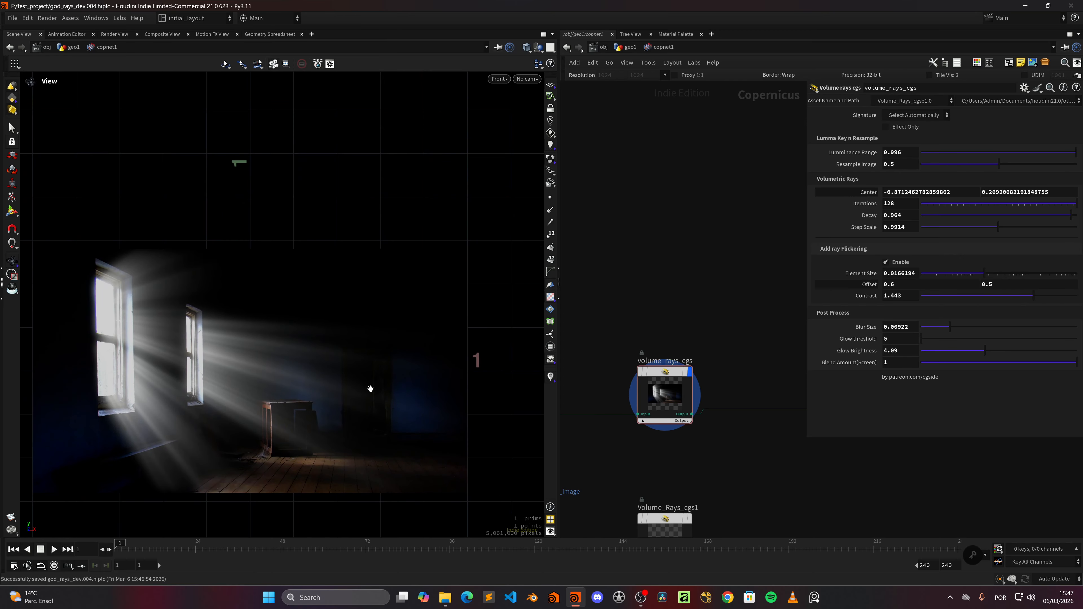
pyautogui.moveTo(664, 375); pyautogui.dragTo(650, 373)
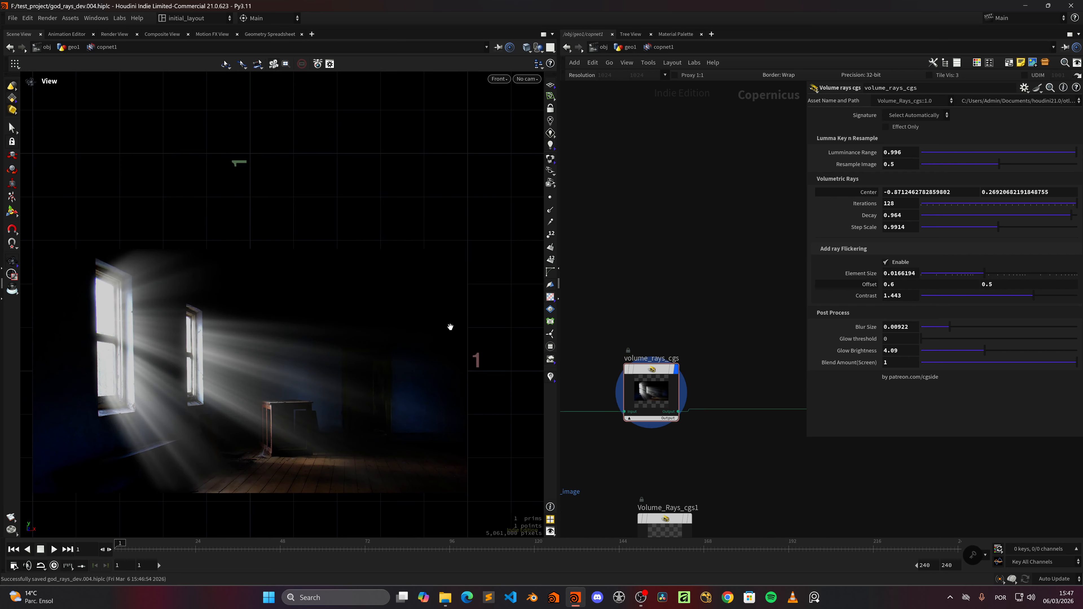
pyautogui.moveTo(307, 375); pyautogui.dragTo(384, 369, button='right')
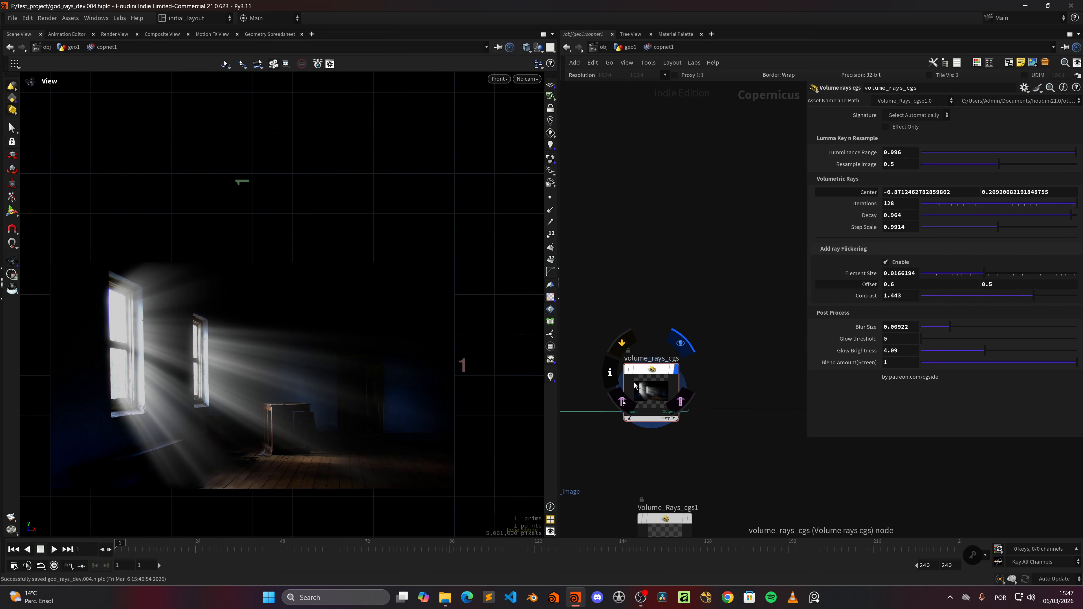
pyautogui.moveTo(634, 385); pyautogui.dragTo(662, 370)
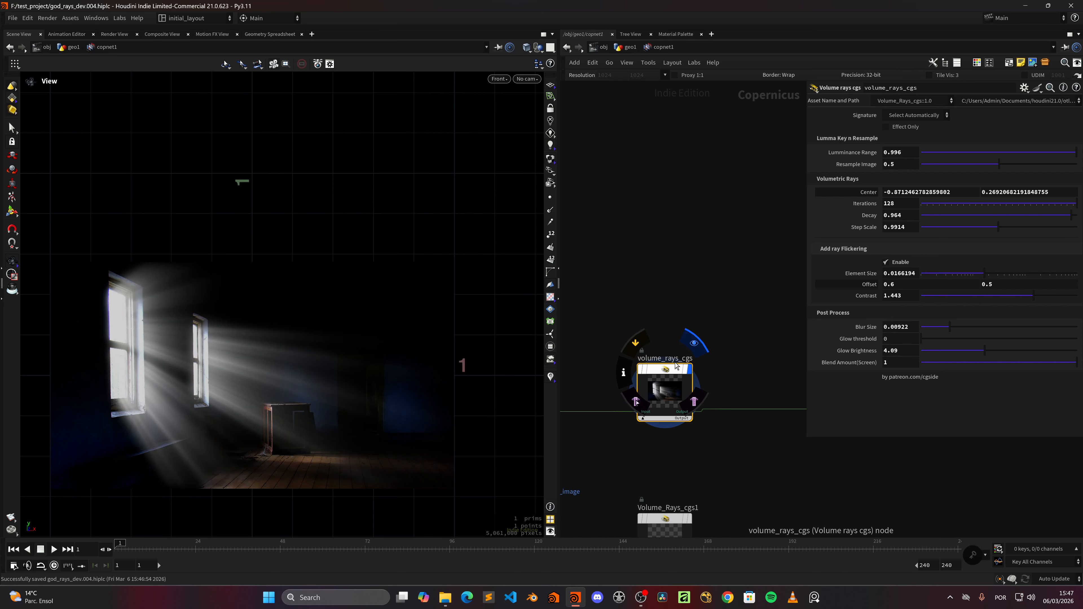
pyautogui.moveTo(329, 399); pyautogui.dragTo(337, 397, button='middle')
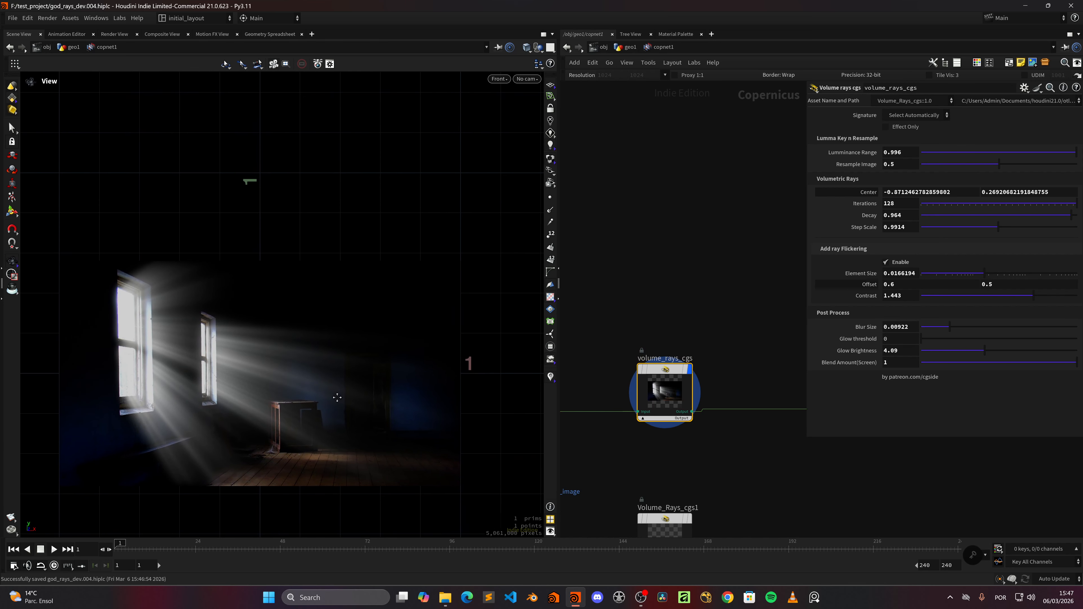
pyautogui.scroll(-3, 337, 397)
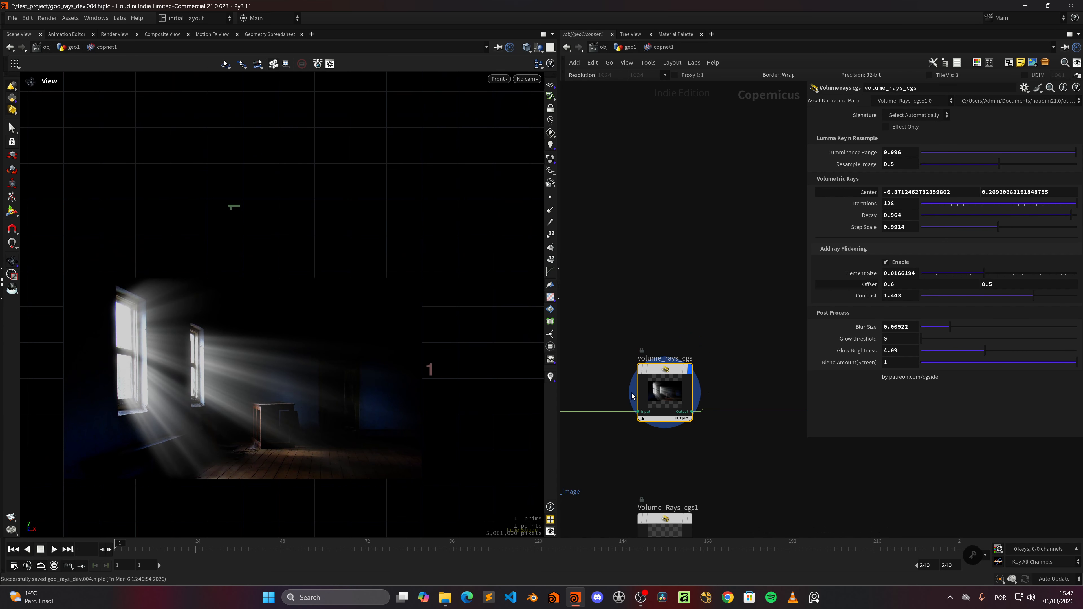
pyautogui.scroll(-2, 665, 309)
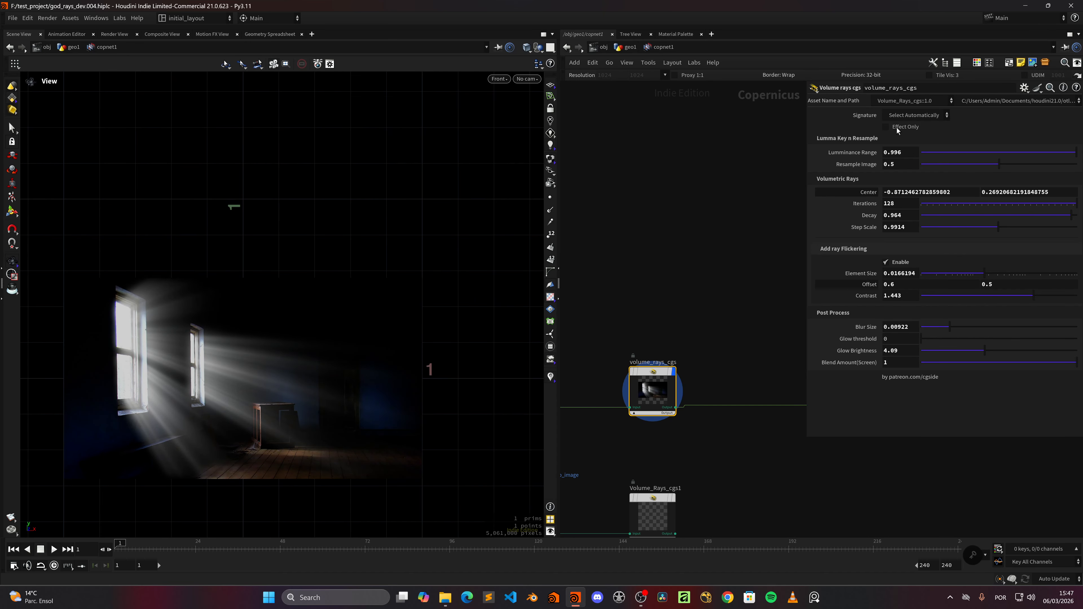
# - Try the RGBA signature on the volume rays node, settle on RGB, and check the source file node's channel settings
pyautogui.click(918, 115)
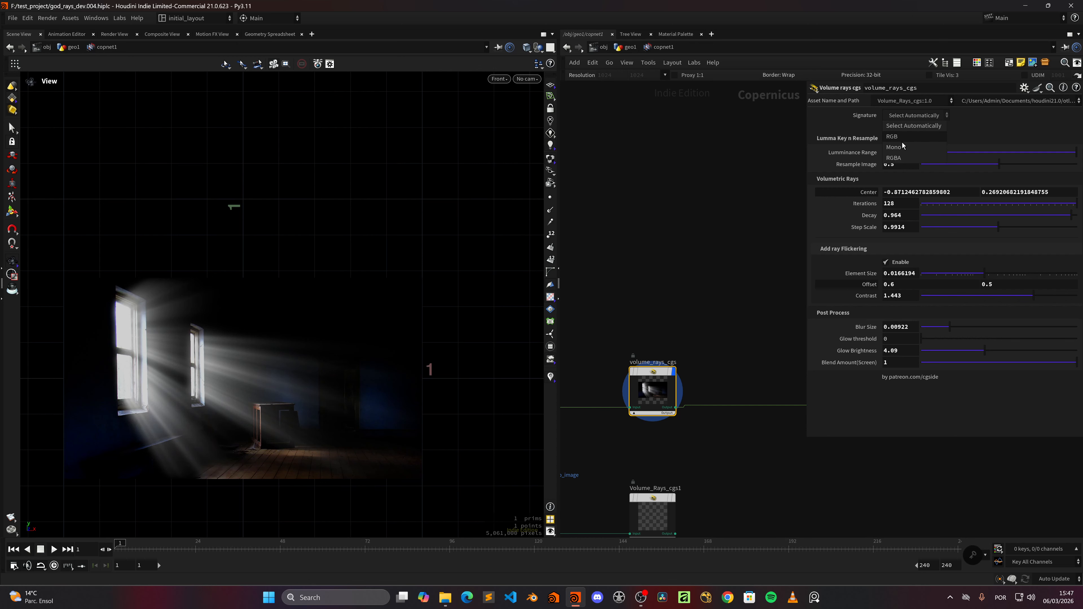
pyautogui.click(897, 157)
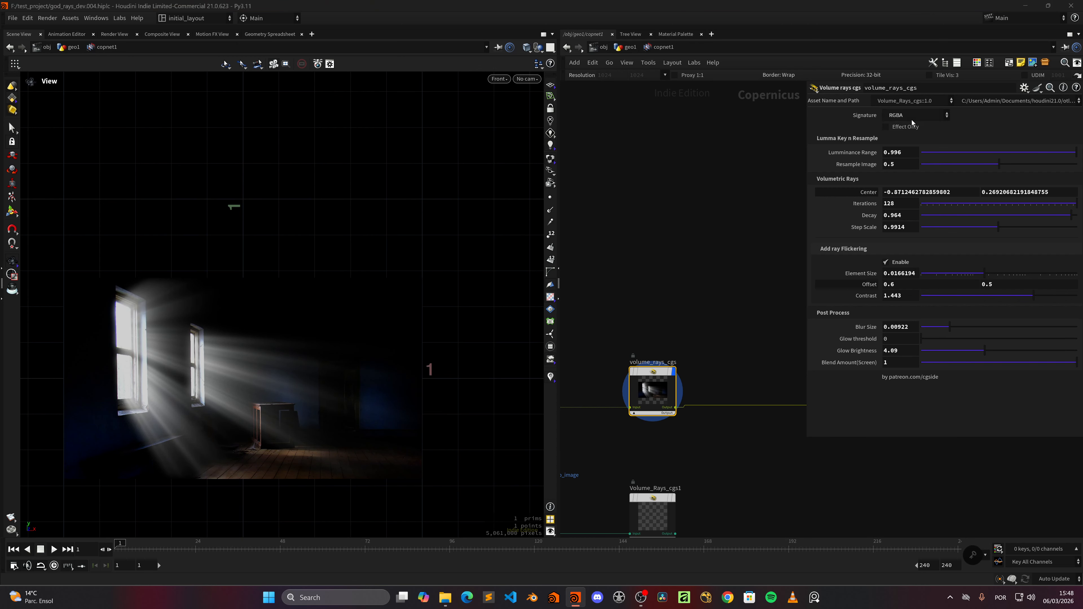
pyautogui.click(915, 115)
pyautogui.click(904, 136)
pyautogui.click(632, 363)
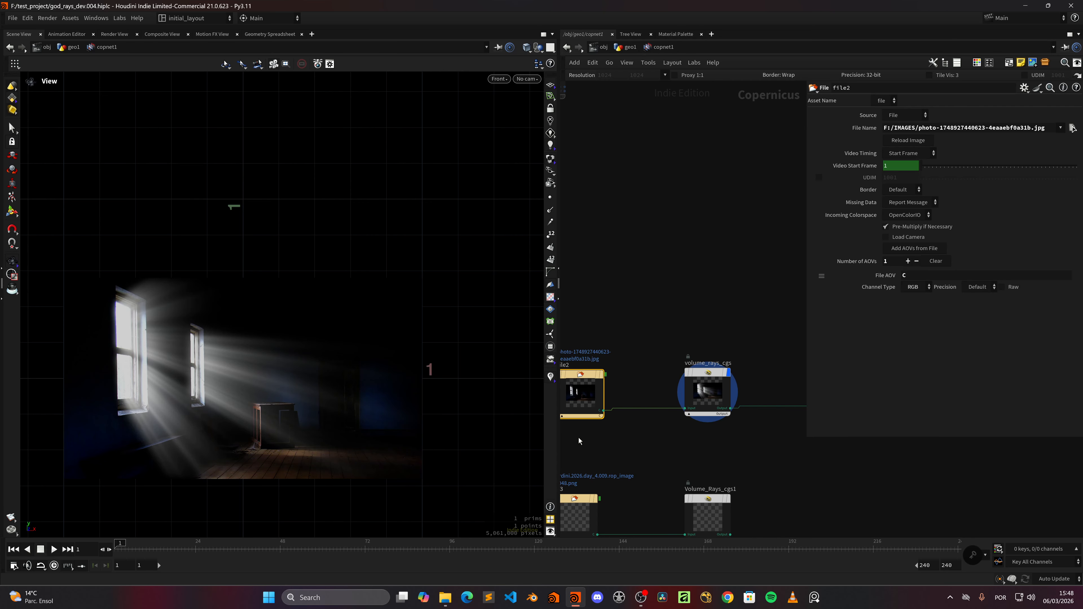
pyautogui.moveTo(734, 450); pyautogui.dragTo(693, 462, button='middle')
pyautogui.click(660, 386)
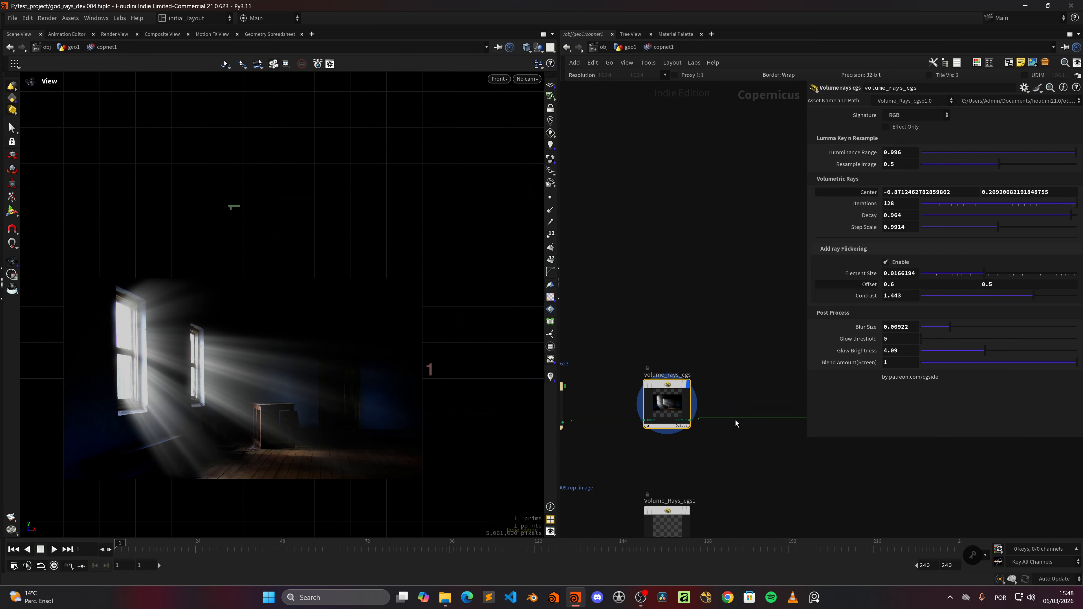
# - Toggle the ray flickering off and on again on the volume rays node
pyautogui.scroll(-3, 737, 423)
pyautogui.scroll(2, 708, 443)
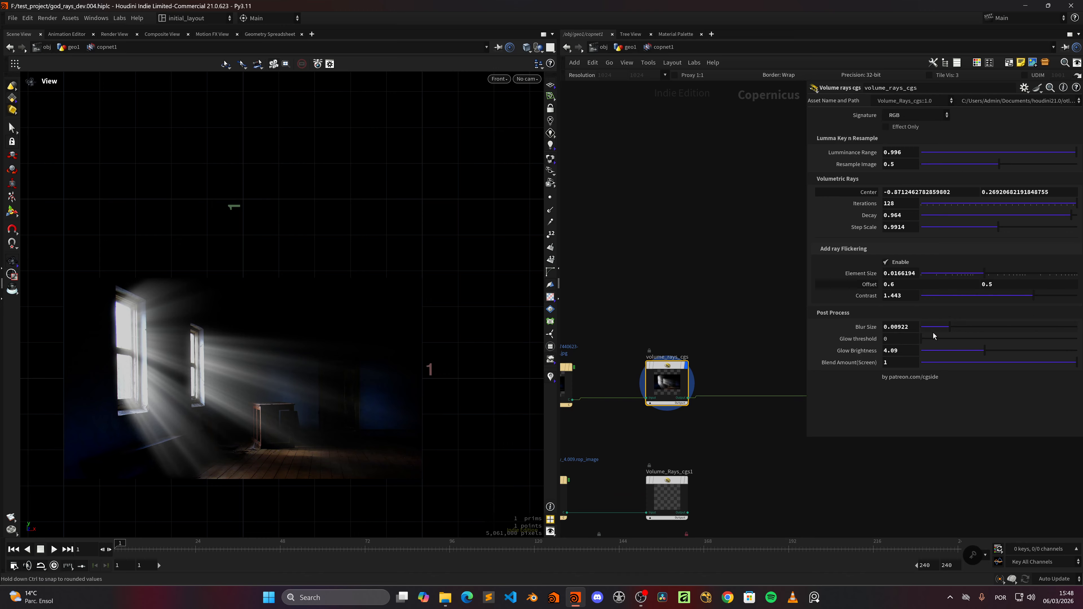
pyautogui.click(900, 263)
pyautogui.click(900, 263)
pyautogui.scroll(-4, 724, 299)
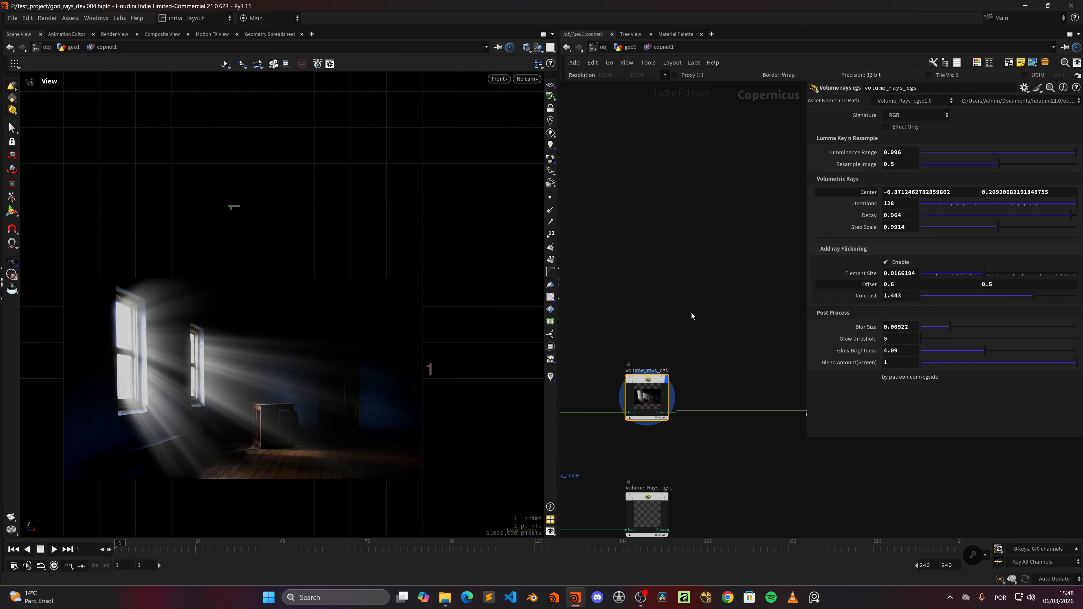
pyautogui.scroll(5, 699, 319)
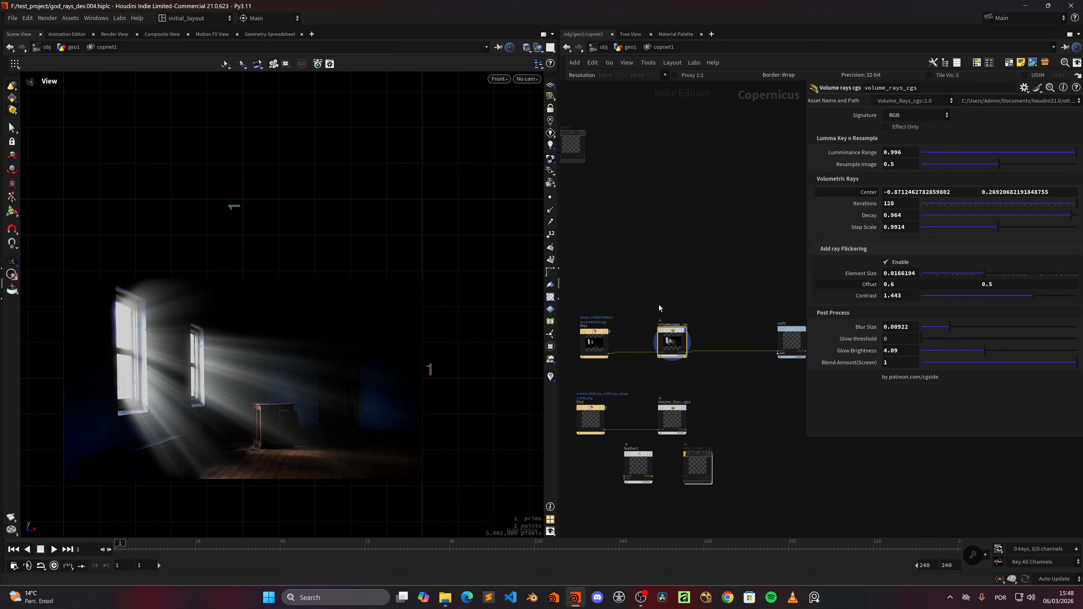
pyautogui.scroll(-3, 703, 301)
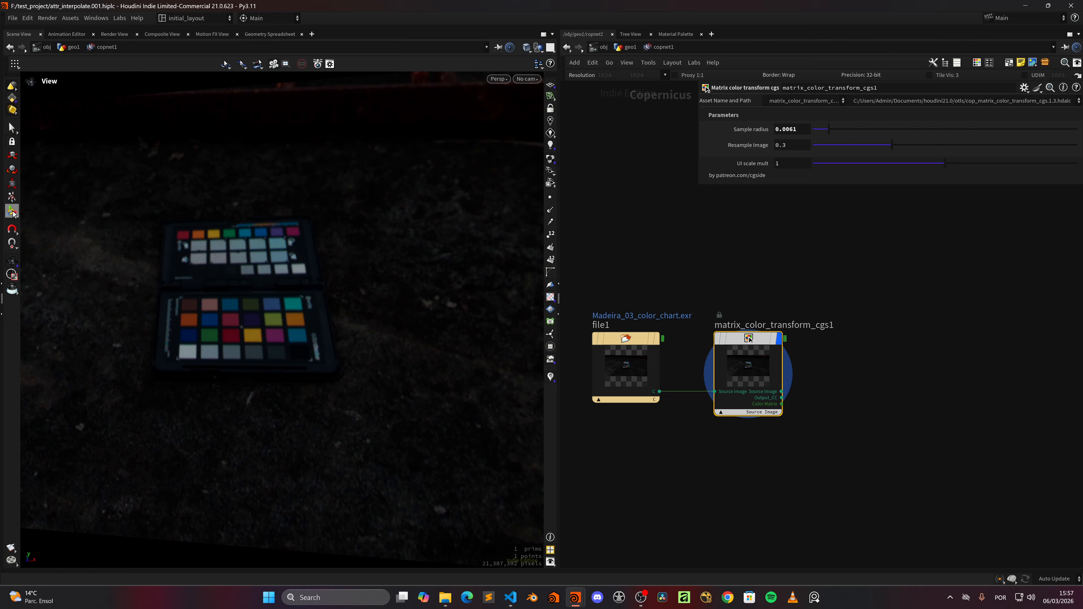
# - Show the matrix color transform's chart sampling handles in the viewport and set UI scale mult to 0.794
pyautogui.click(12, 211)
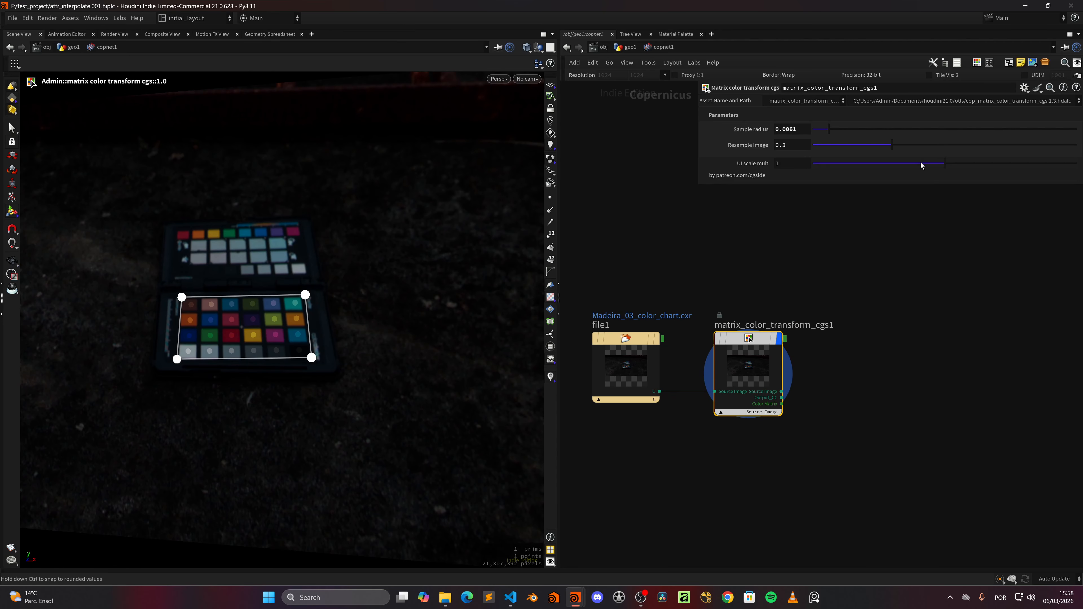
pyautogui.moveTo(924, 164); pyautogui.dragTo(849, 165)
pyautogui.moveTo(921, 172); pyautogui.dragTo(918, 170)
# - Display the matrix color transform's Output_CC result and nudge the sampling quad's upper-right corner slightly inward
pyautogui.click(768, 412)
pyautogui.click(789, 426)
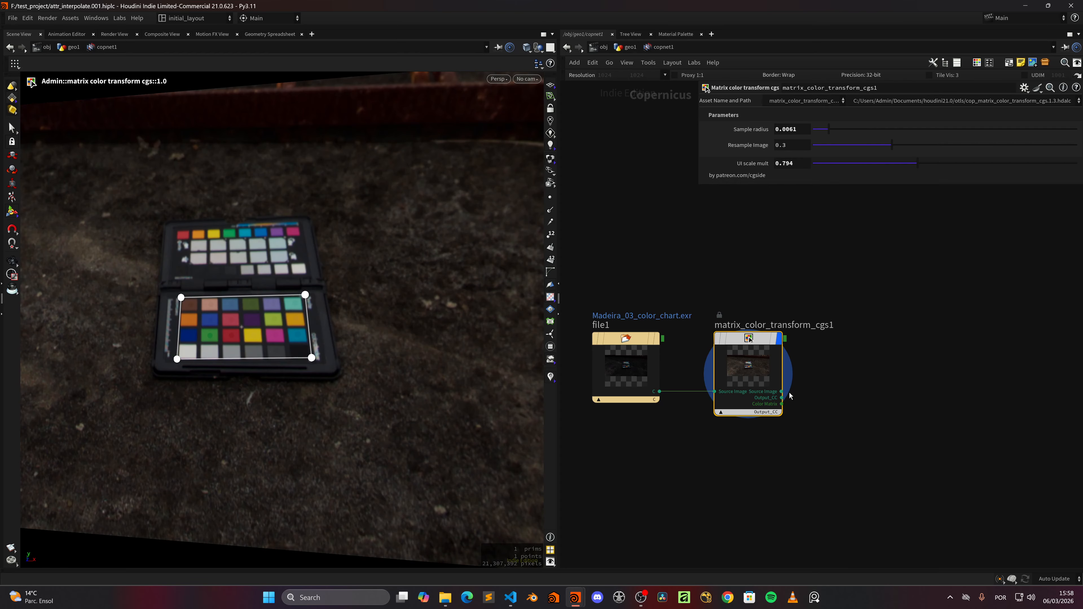
pyautogui.moveTo(305, 296)
pyautogui.mouseDown()
pyautogui.moveTo(377, 239)
pyautogui.moveTo(303, 297)
pyautogui.mouseUp()
pyautogui.scroll(6, 308, 304)
pyautogui.scroll(-8, 307, 305)
pyautogui.scroll(5, 331, 309)
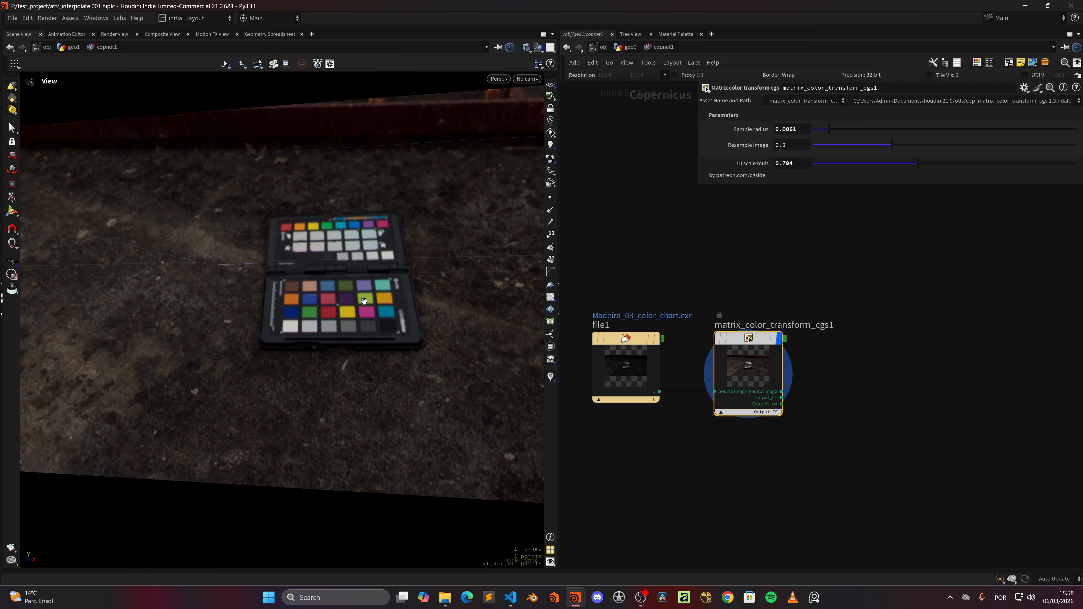
# - Set the Sample radius to 0.0099 and inspect the chart patches up close with the sampling handles shown
pyautogui.moveTo(829, 129)
pyautogui.mouseDown()
pyautogui.moveTo(864, 124)
pyautogui.moveTo(838, 129)
pyautogui.mouseUp()
pyautogui.press('Escape')
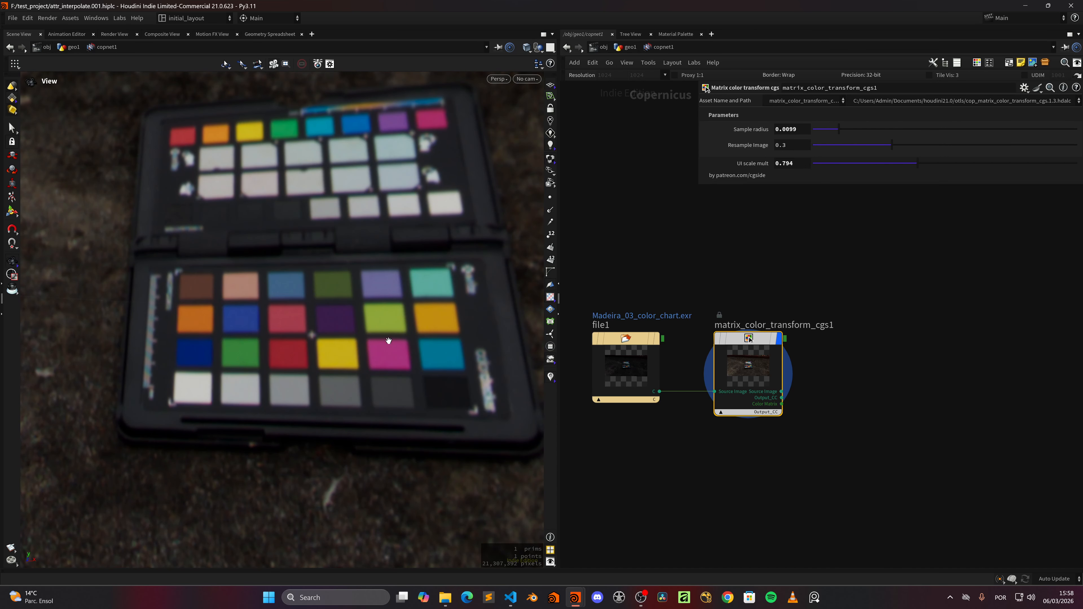
pyautogui.scroll(-5, 370, 358)
pyautogui.scroll(3, 360, 369)
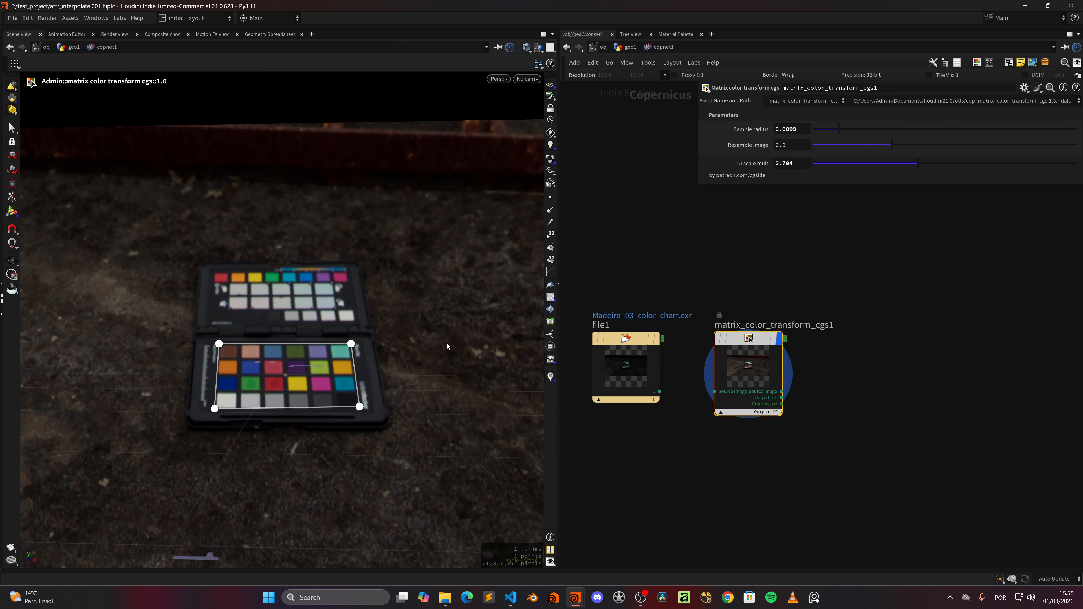
pyautogui.scroll(4, 477, 397)
pyautogui.press('Return')
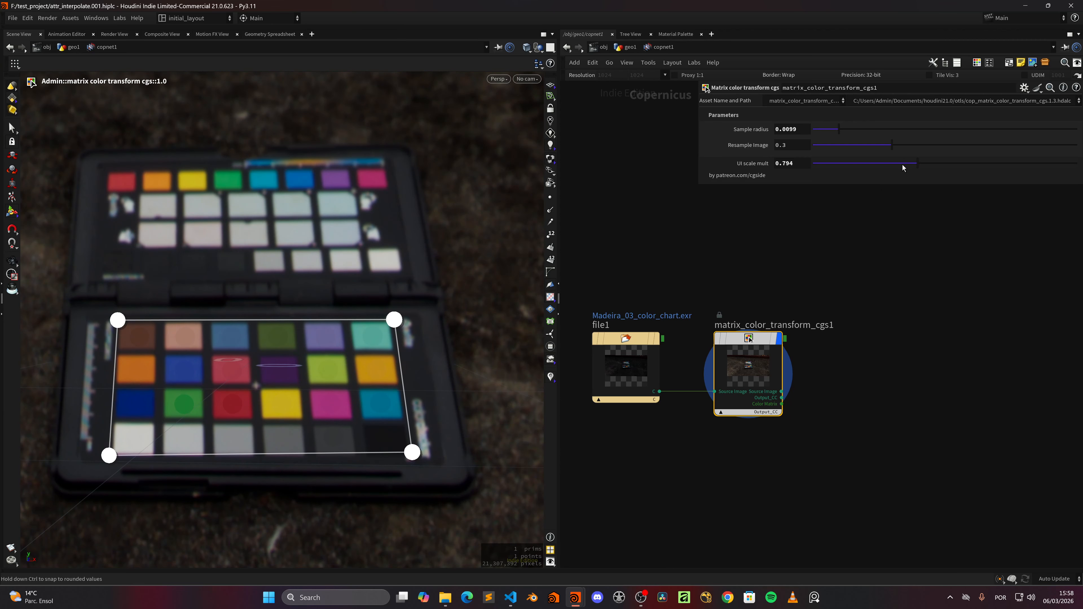
# - Set UI scale mult to 0.369 and test pulling the sampling quad's upper-right corner off the color patches
pyautogui.moveTo(917, 163); pyautogui.dragTo(861, 163)
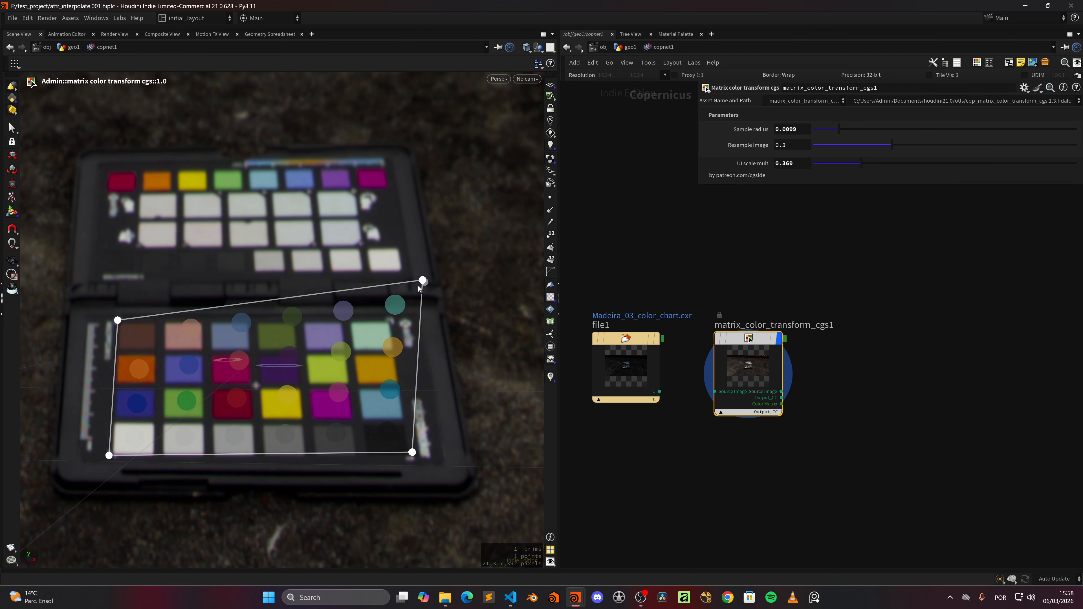
pyautogui.press('Escape')
pyautogui.scroll(-4, 431, 389)
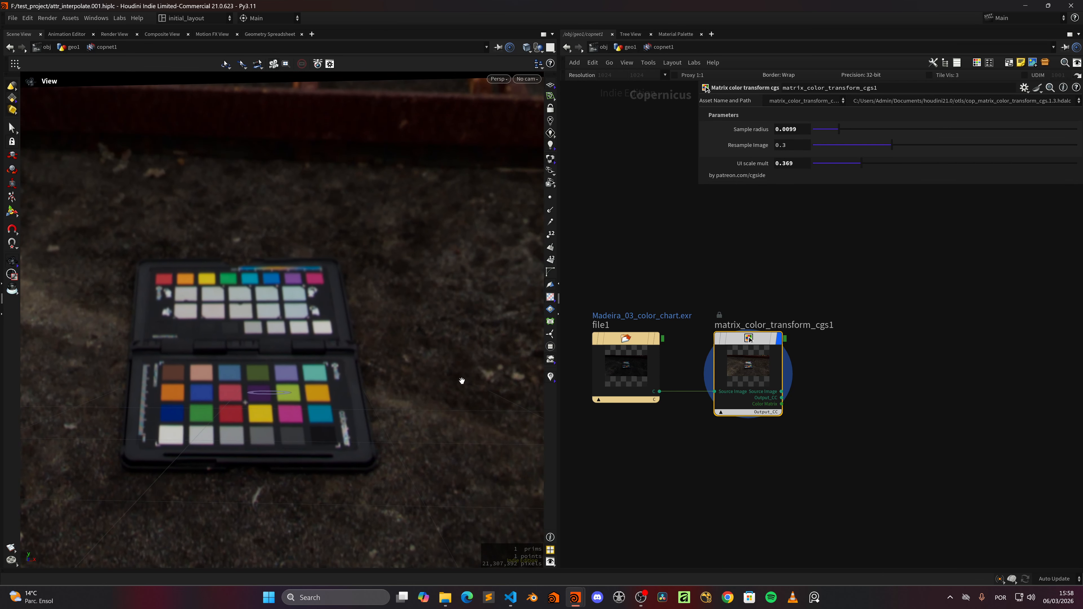
pyautogui.press('Return')
pyautogui.click(13, 262)
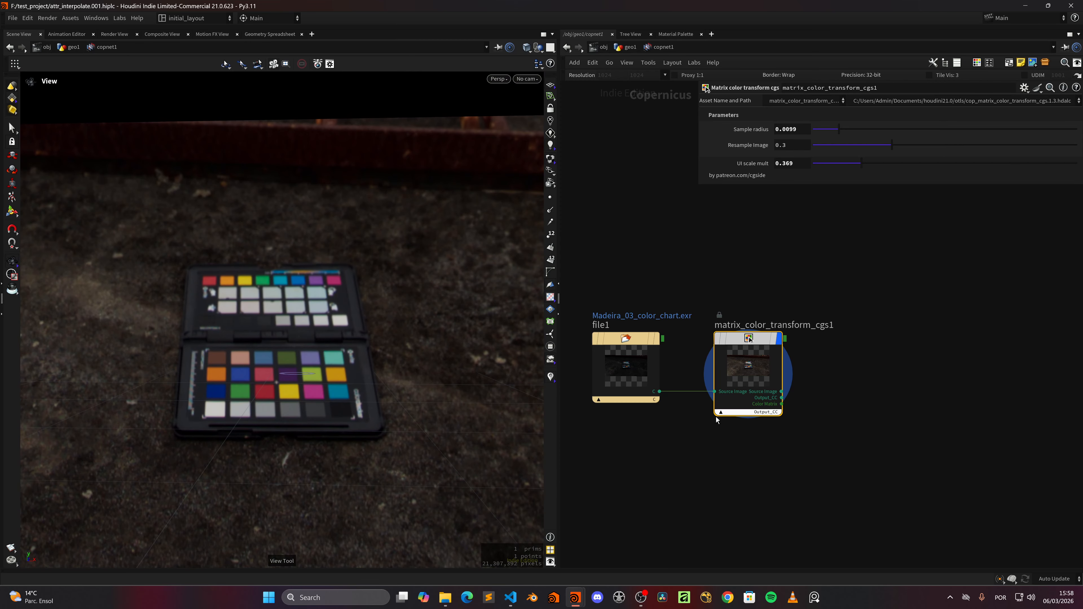
pyautogui.moveTo(782, 242); pyautogui.dragTo(785, 273, button='middle')
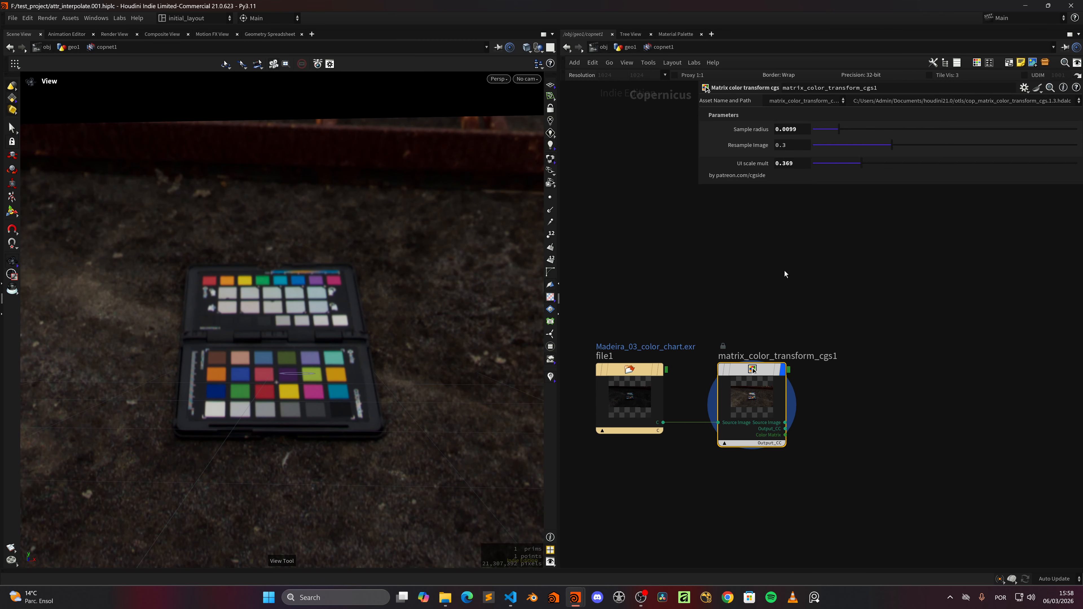
# - Go up to the geo1 geometry network and display the four-sided polygon from the main chain's first Add node
pyautogui.click(629, 47)
pyautogui.scroll(3, 697, 245)
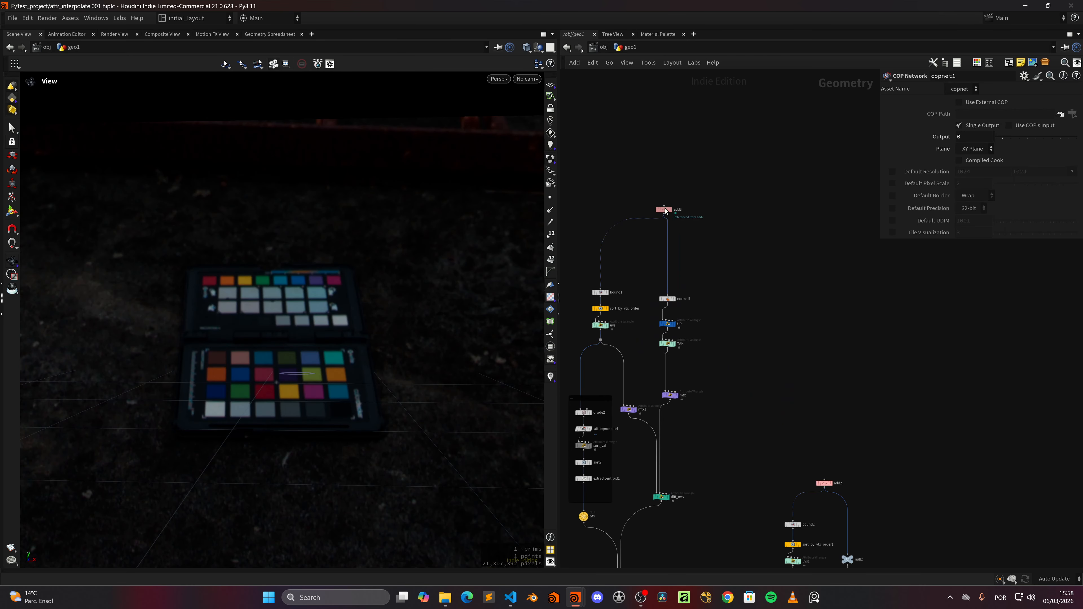
pyautogui.click(663, 210)
pyautogui.scroll(-3, 273, 320)
pyautogui.moveTo(261, 394); pyautogui.dragTo(411, 338)
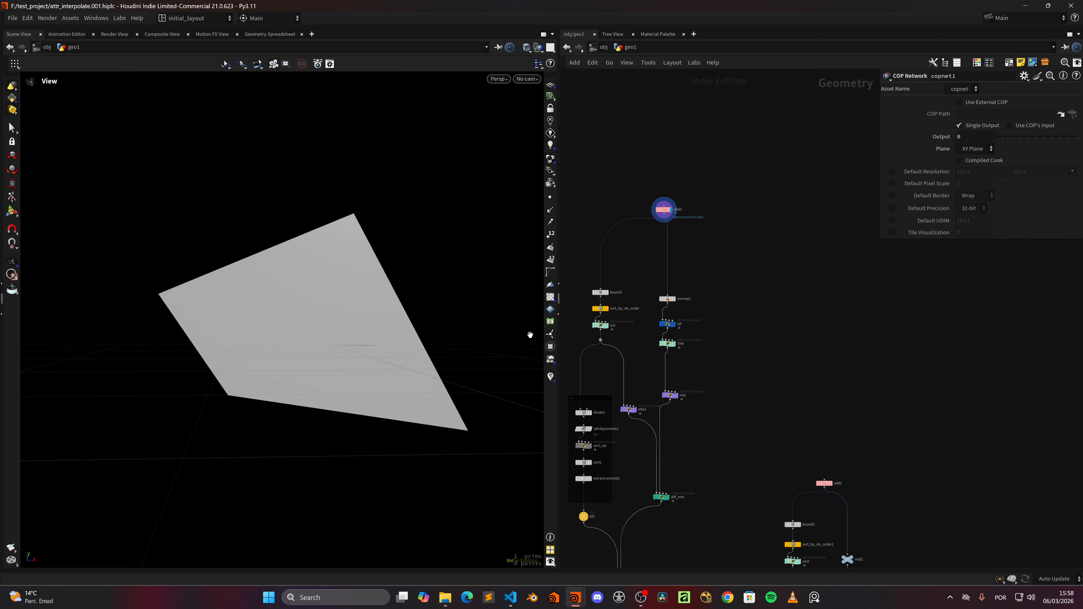
# - Display the matrix stages of the main chain, including mtx, diff_mtx and apply_mtx, to follow how the points are transformed
pyautogui.moveTo(631, 299); pyautogui.dragTo(651, 211, button='middle')
pyautogui.click(626, 272)
pyautogui.click(655, 340)
pyautogui.click(702, 317)
pyautogui.moveTo(699, 333); pyautogui.dragTo(704, 283, button='middle')
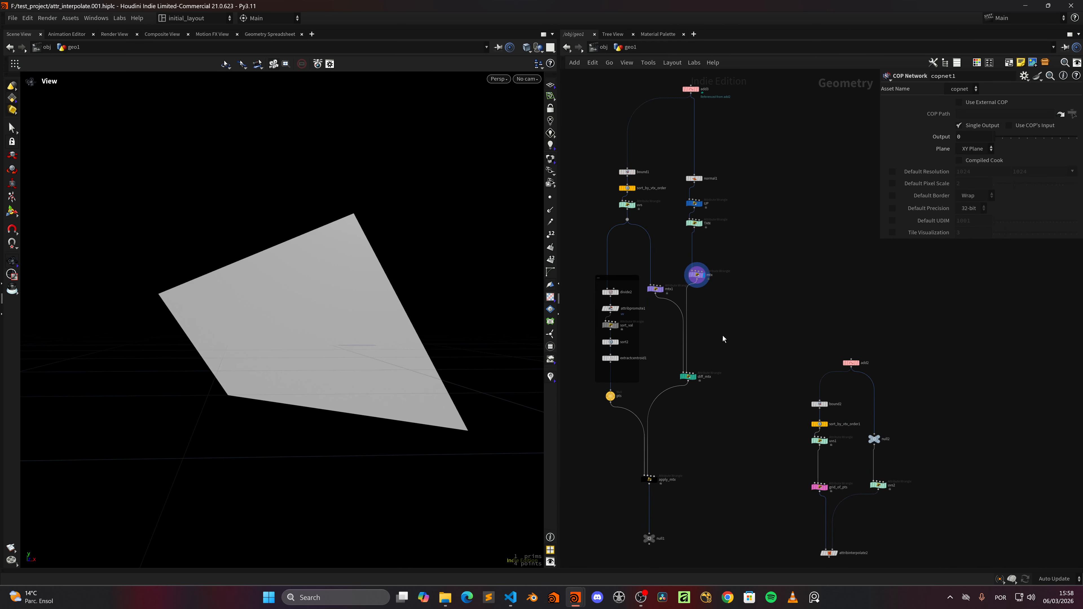
pyautogui.click(693, 367)
pyautogui.moveTo(652, 480); pyautogui.dragTo(663, 414, button='middle')
pyautogui.click(670, 403)
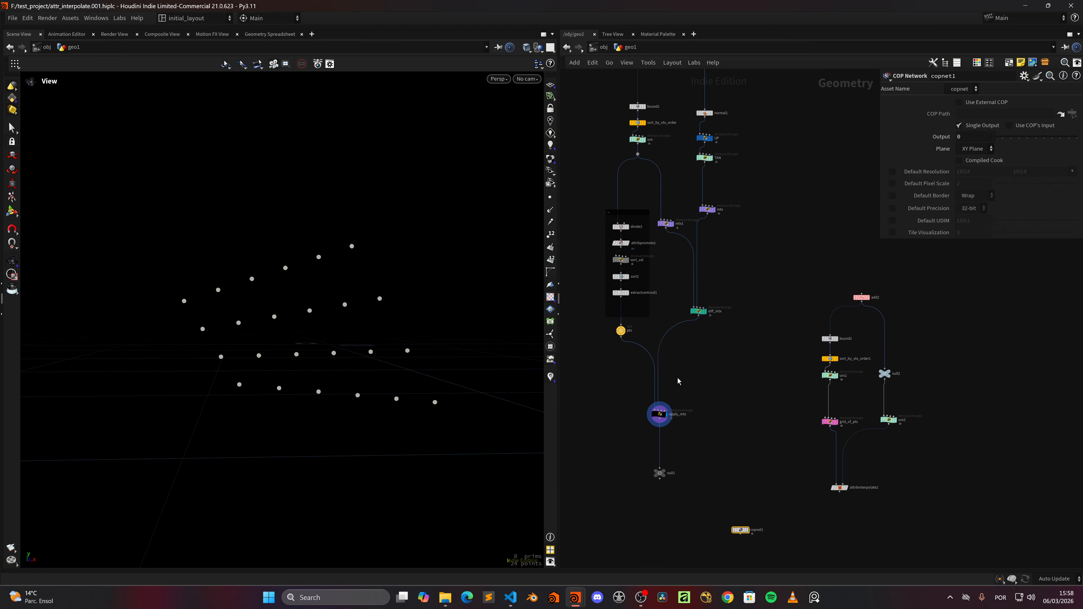
# - Compare the regular point grid from the pts node and its divide2 and extractcentroid1 stages with the apply_mtx result
pyautogui.click(649, 403)
pyautogui.click(649, 404)
pyautogui.click(624, 332)
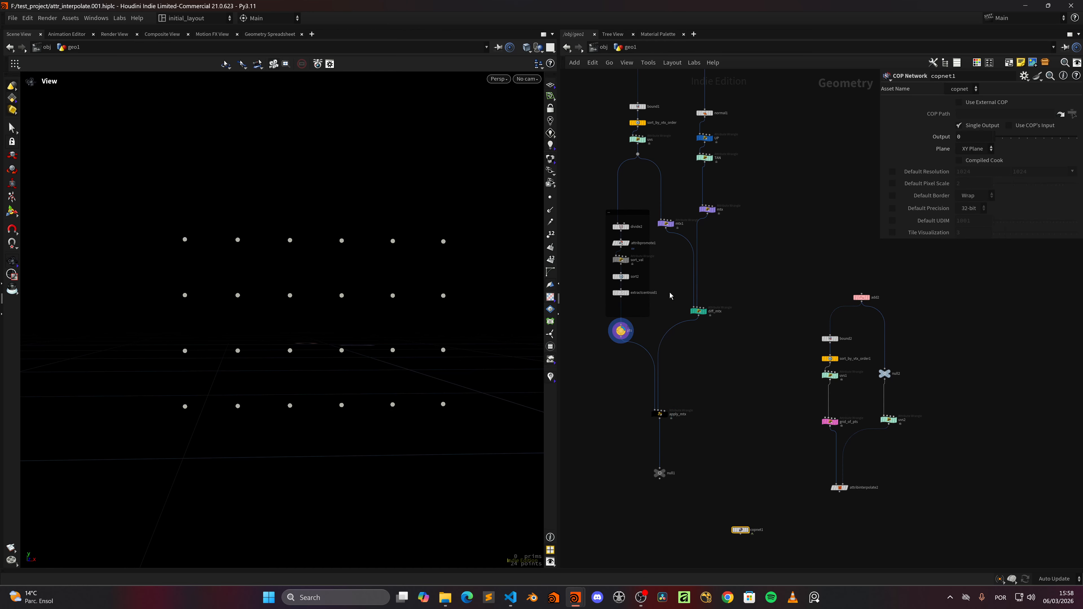
pyautogui.scroll(3, 652, 251)
pyautogui.moveTo(629, 202); pyautogui.dragTo(647, 246, button='middle')
pyautogui.click(639, 263)
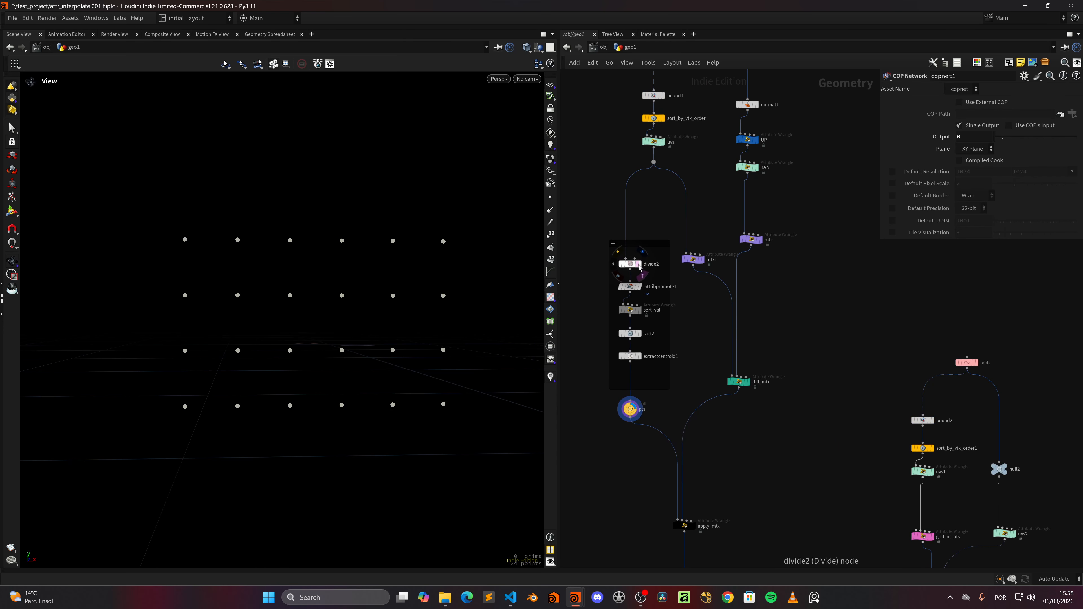
pyautogui.click(639, 356)
pyautogui.moveTo(648, 367); pyautogui.dragTo(637, 310, button='middle')
pyautogui.click(681, 467)
# - Display the four-sided polygon of the second chain's add2 node and examine its point coordinates
pyautogui.moveTo(766, 447); pyautogui.dragTo(587, 451, button='middle')
pyautogui.scroll(-3, 587, 451)
pyautogui.moveTo(748, 402); pyautogui.dragTo(754, 363, button='middle')
pyautogui.scroll(1, 727, 374)
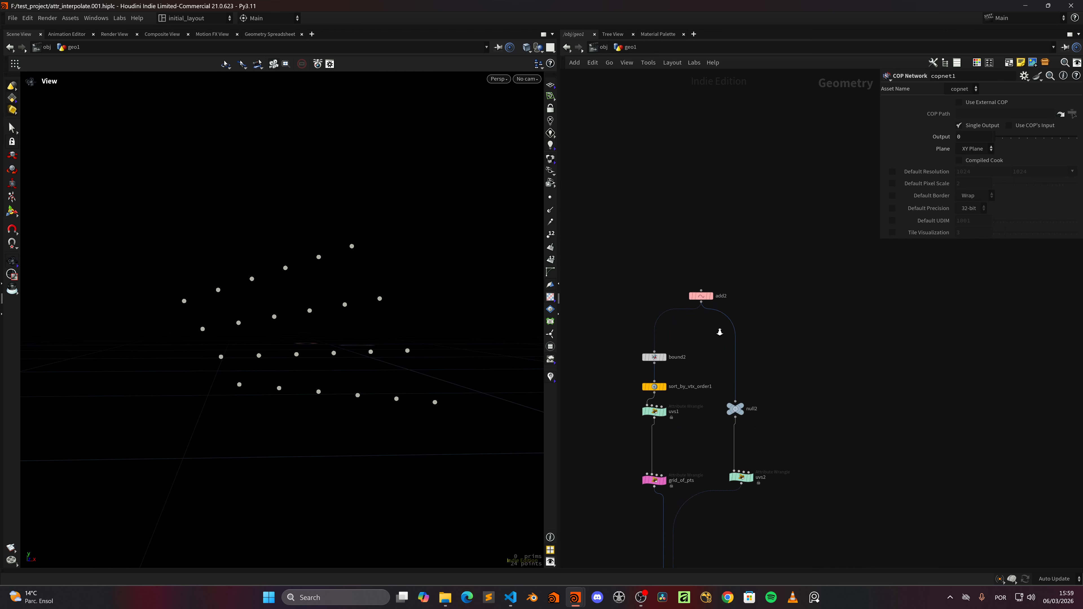
pyautogui.click(707, 304)
pyautogui.scroll(2, 674, 384)
pyautogui.click(713, 271)
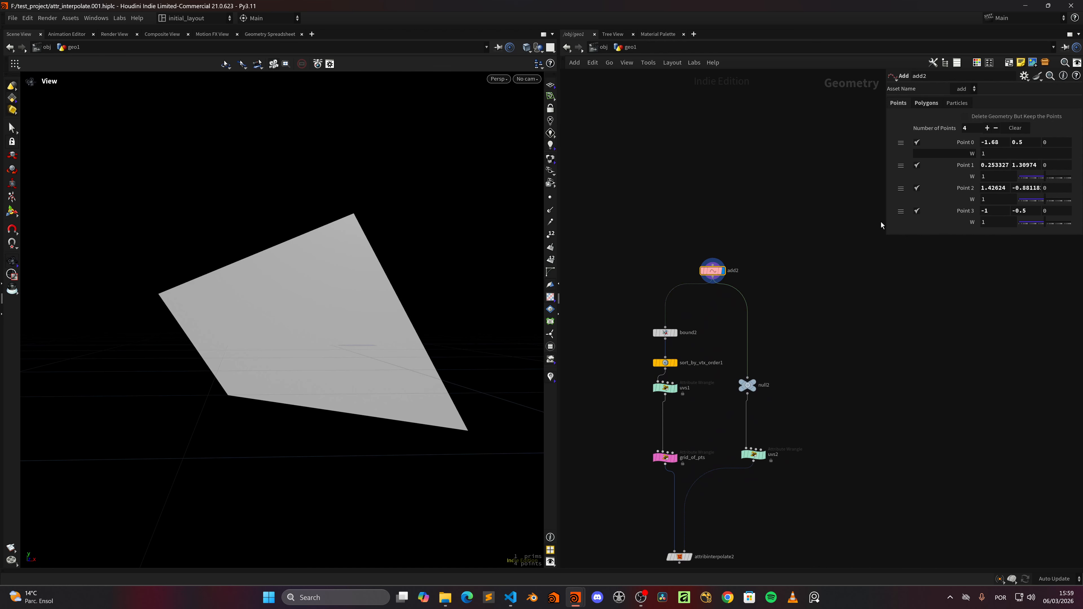
# - Examine the bound2, sort_by_vtx_order1 and uvs1 stages, including the bounding-box UV code in the uvs1 wrangle
pyautogui.scroll(2, 718, 288)
pyautogui.click(679, 293)
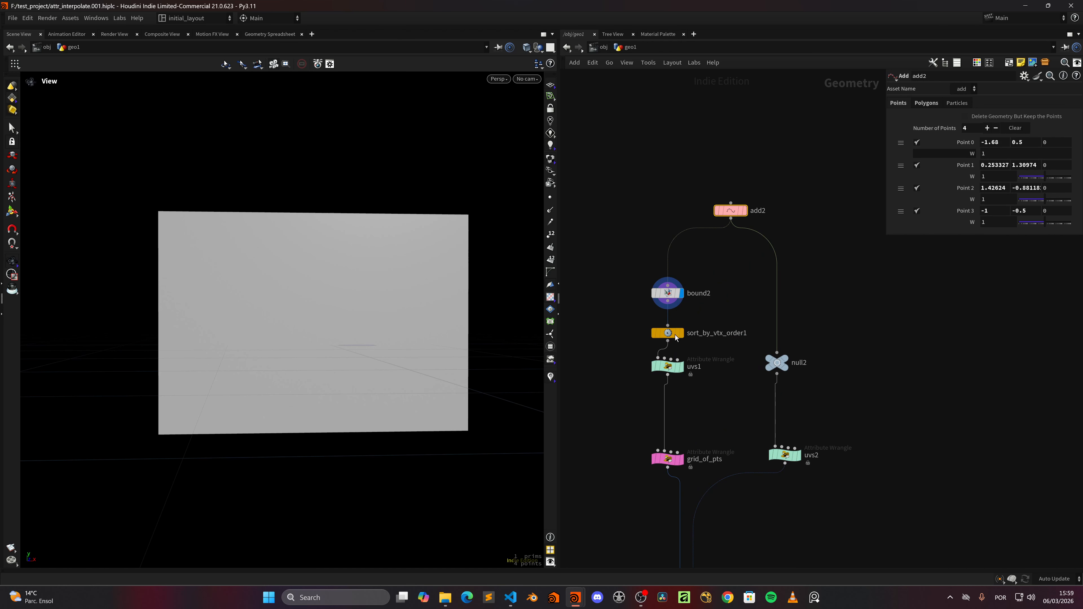
pyautogui.click(674, 334)
pyautogui.moveTo(673, 334); pyautogui.dragTo(659, 317, button='middle')
pyautogui.click(664, 349)
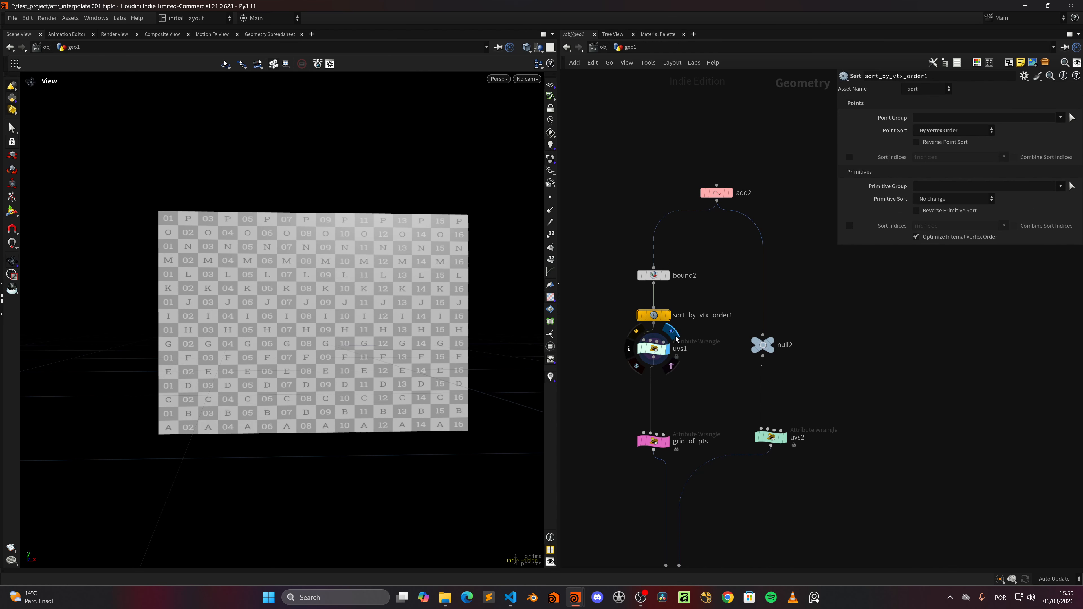
pyautogui.moveTo(724, 396); pyautogui.dragTo(656, 380, button='middle')
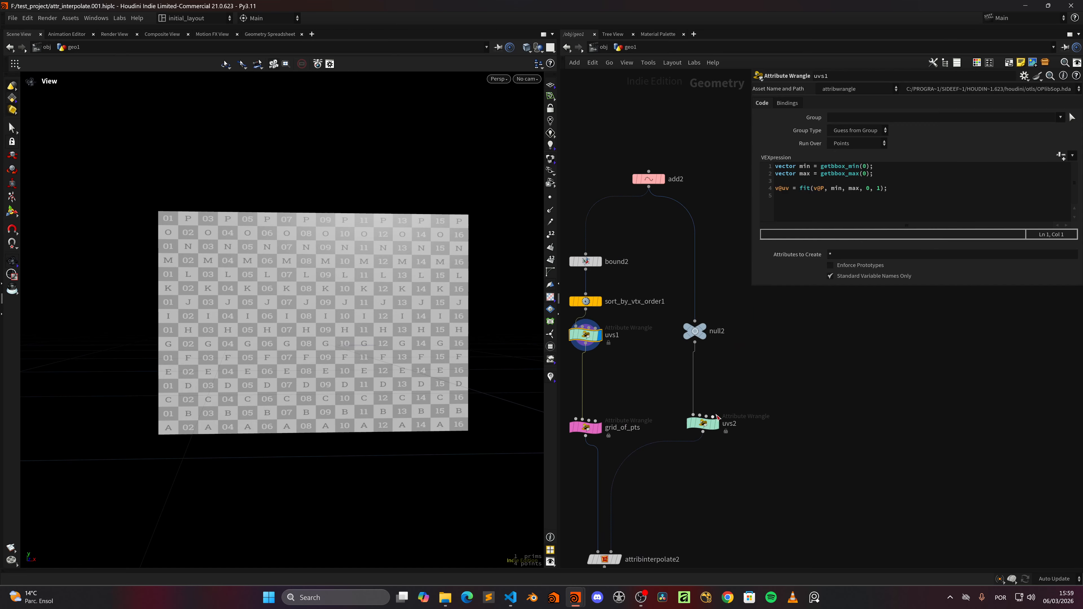
# - Display the uvs2 polygon and the grid_of_pts stage, and examine the row and column code in the grid_of_pts wrangle
pyautogui.click(713, 421)
pyautogui.moveTo(673, 479); pyautogui.dragTo(743, 447, button='middle')
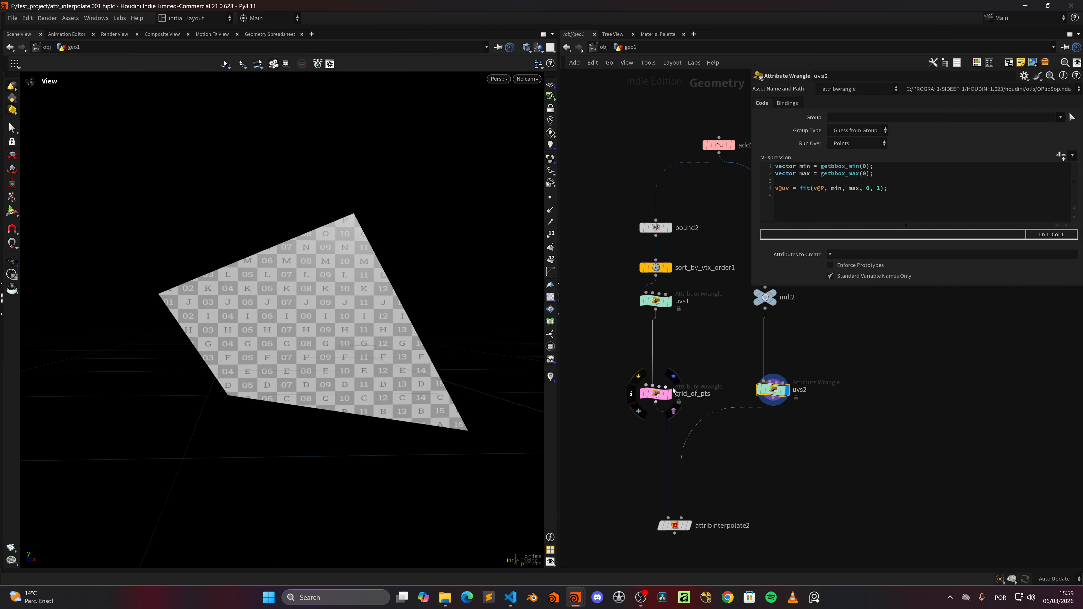
pyautogui.click(667, 392)
pyautogui.click(654, 393)
pyautogui.moveTo(353, 361); pyautogui.dragTo(326, 331)
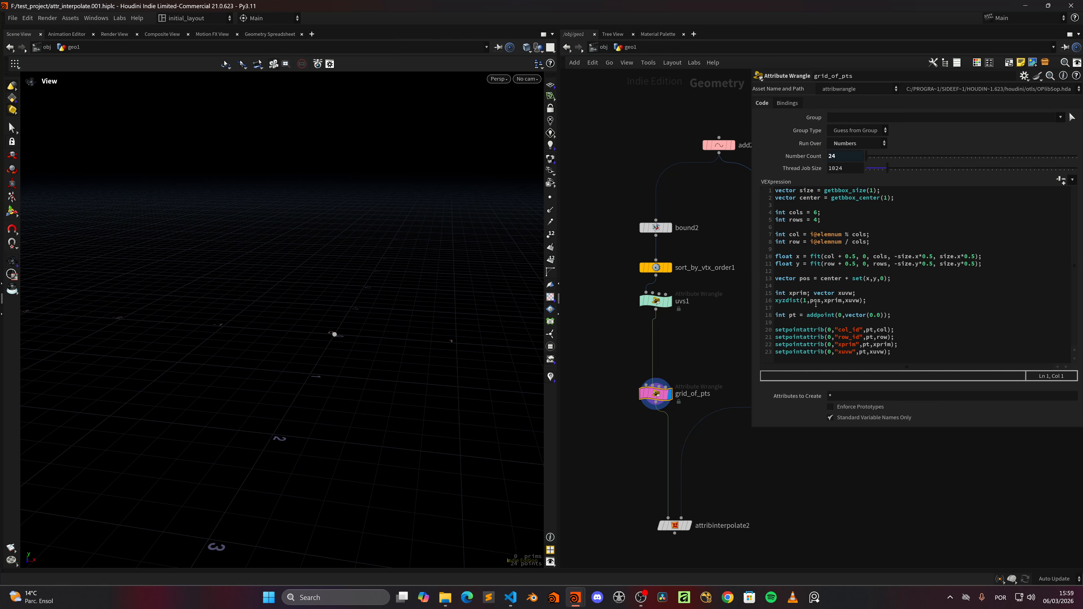
# - Display the attribinterpolate2 result and review its interpolation settings together with the point coordinates of add2
pyautogui.moveTo(724, 488); pyautogui.dragTo(702, 426, button='middle')
pyautogui.click(652, 463)
pyautogui.click(668, 463)
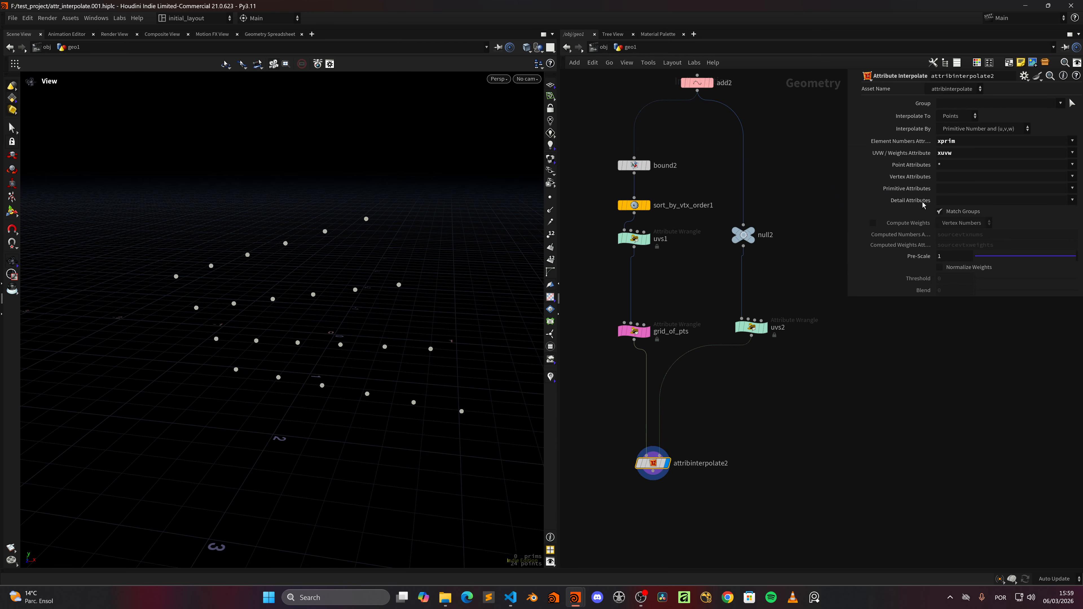
pyautogui.click(697, 82)
pyautogui.moveTo(761, 120); pyautogui.dragTo(745, 272, button='middle')
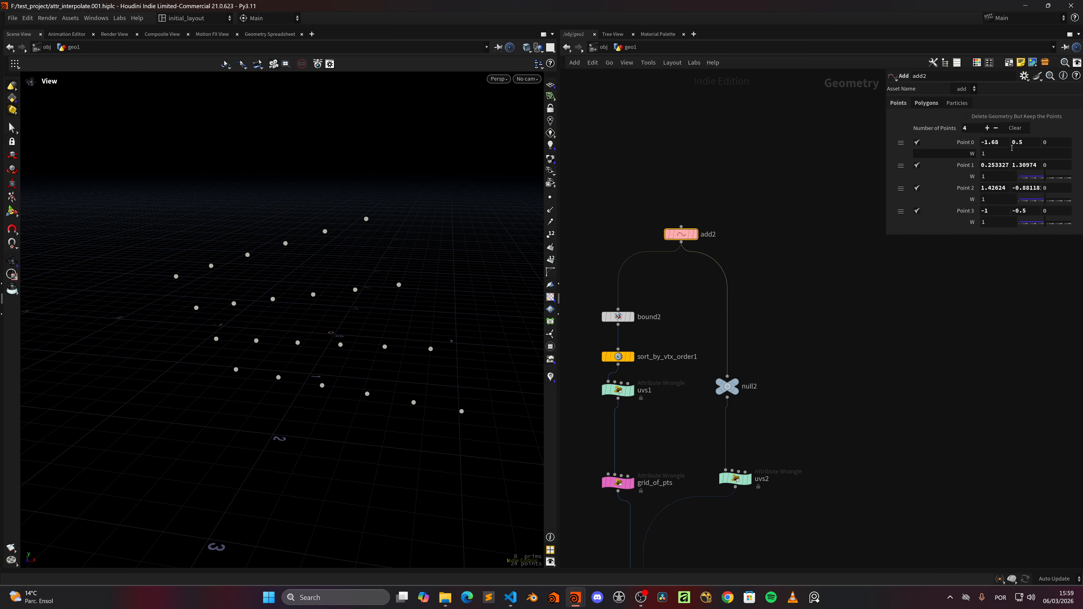
pyautogui.moveTo(736, 468); pyautogui.dragTo(758, 403, button='middle')
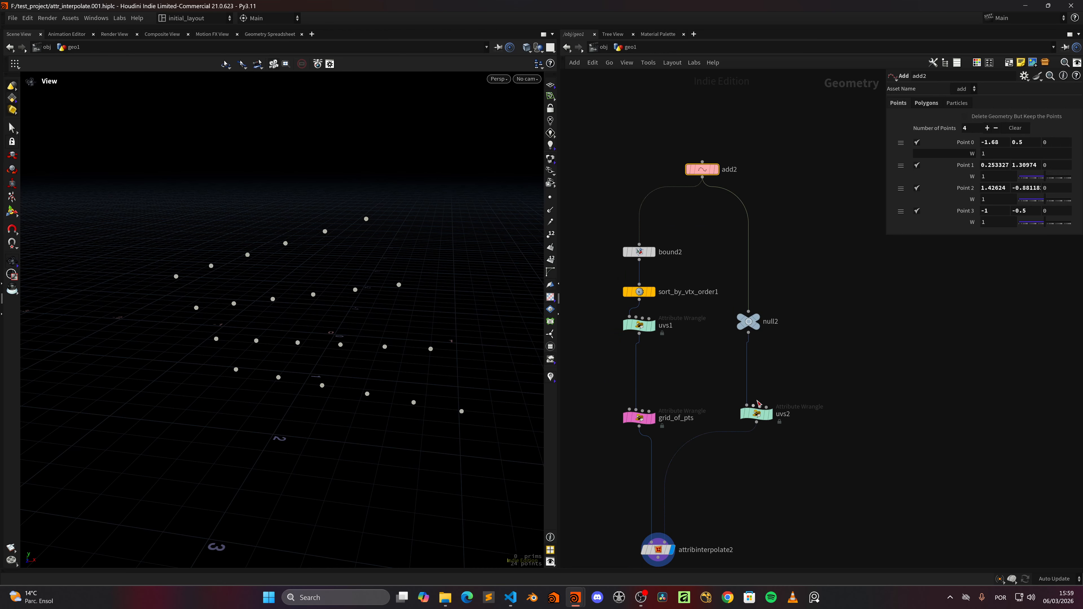
# - Look over the longer main chain from null1 up to add3, including its UP, TAN and mtx stages, for comparison
pyautogui.moveTo(659, 382); pyautogui.dragTo(779, 365, button='middle')
pyautogui.scroll(-3, 681, 389)
pyautogui.moveTo(681, 391); pyautogui.dragTo(754, 352, button='middle')
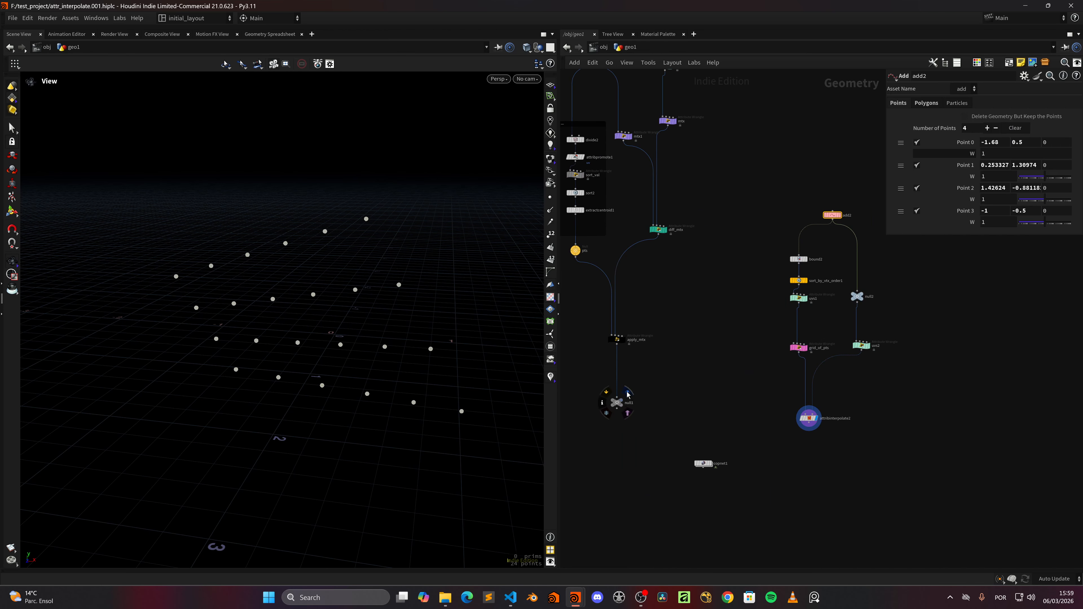
pyautogui.click(627, 395)
pyautogui.moveTo(796, 403); pyautogui.dragTo(710, 387, button='middle')
pyautogui.click(734, 393)
pyautogui.moveTo(604, 315); pyautogui.dragTo(737, 450, button='middle')
pyautogui.scroll(-2, 731, 426)
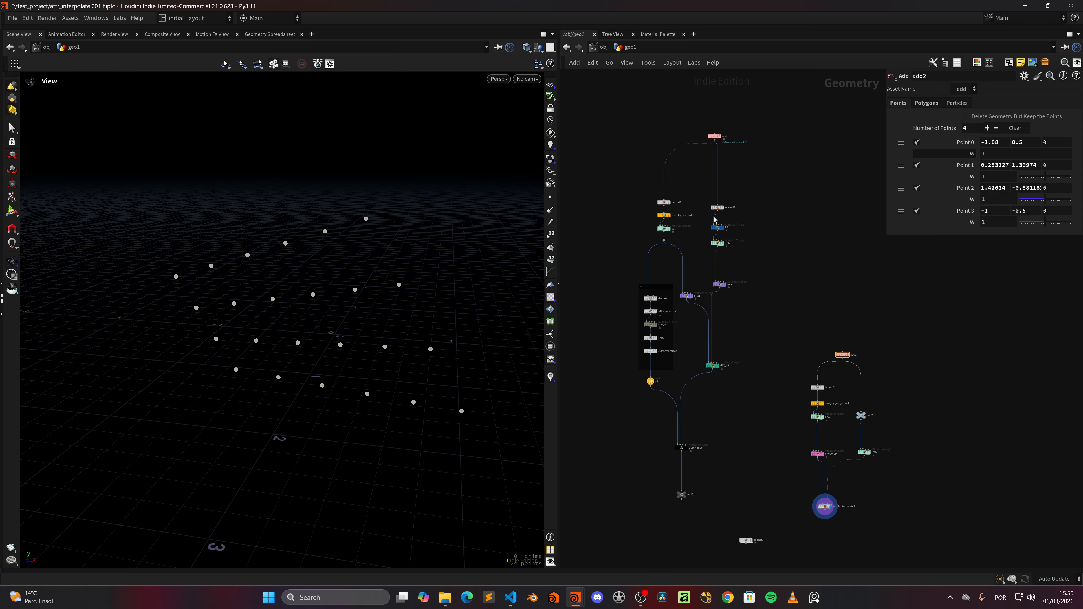
pyautogui.scroll(5, 750, 279)
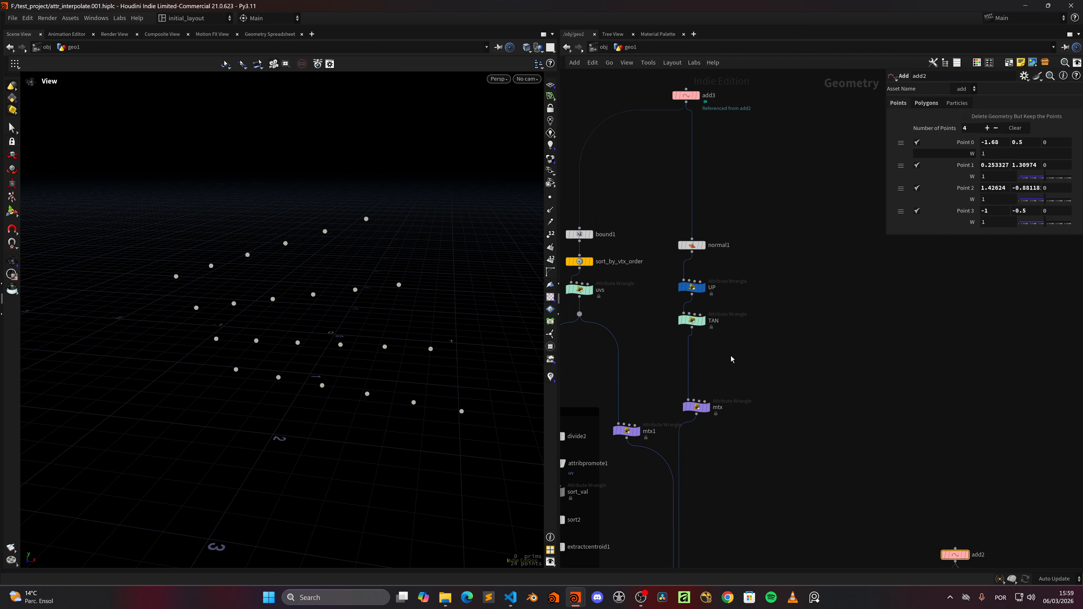
pyautogui.click(697, 398)
pyautogui.click(696, 403)
pyautogui.moveTo(695, 422); pyautogui.dragTo(693, 305, button='middle')
# - Return to the second chain and examine the grid_of_pts wrangle code, comparing the uvs1 plane with the grid_of_pts output
pyautogui.click(684, 457)
pyautogui.scroll(-3, 725, 422)
pyautogui.moveTo(840, 574); pyautogui.dragTo(711, 440, button='middle')
pyautogui.scroll(3, 699, 427)
pyautogui.click(684, 461)
pyautogui.scroll(3, 716, 416)
pyautogui.moveTo(581, 317); pyautogui.dragTo(665, 377)
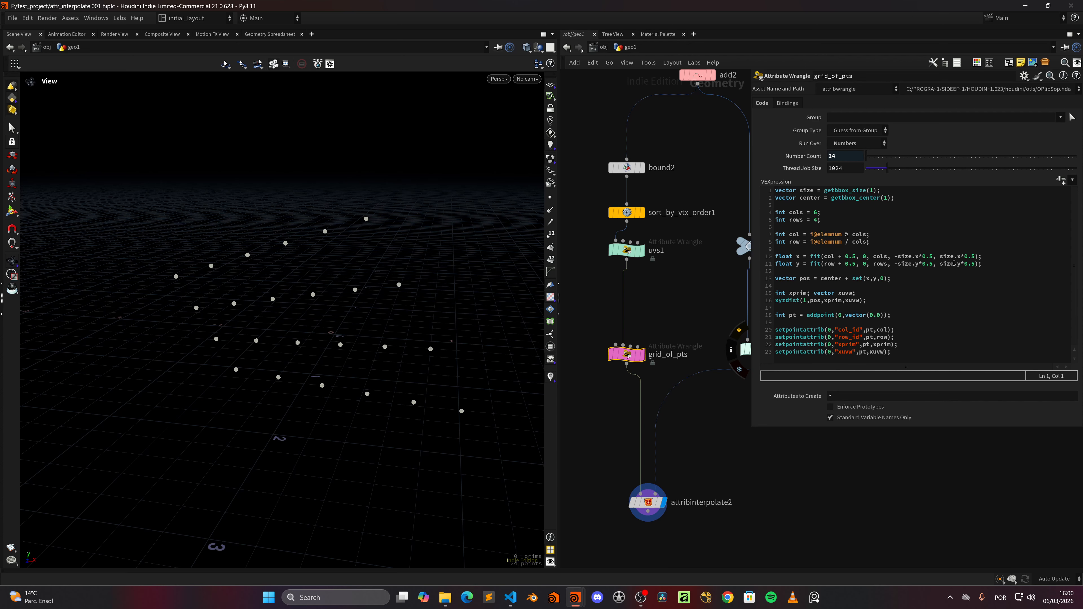
pyautogui.click(646, 231)
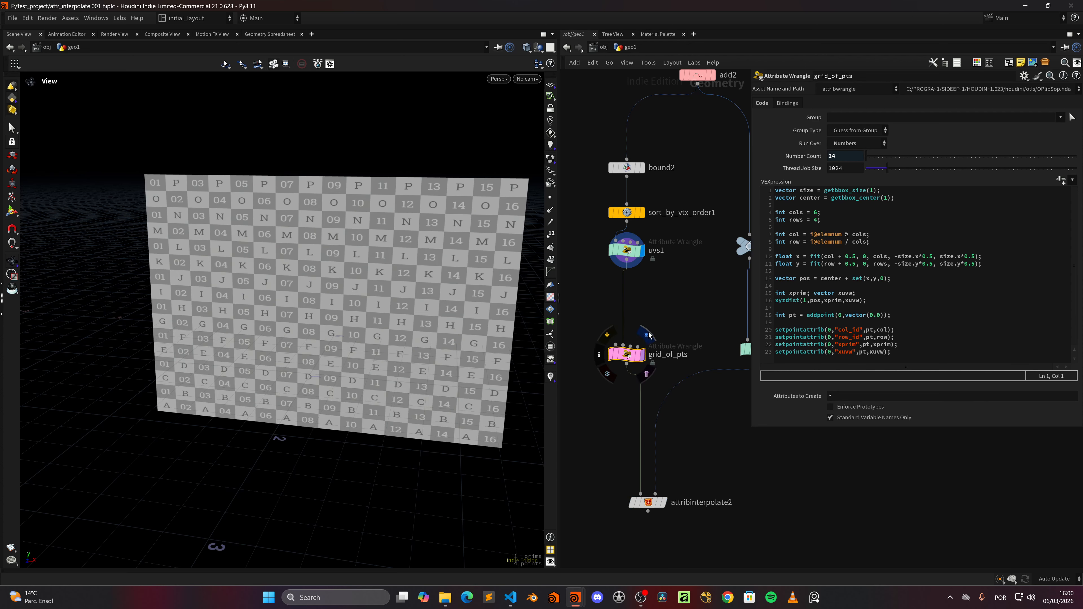
pyautogui.click(647, 334)
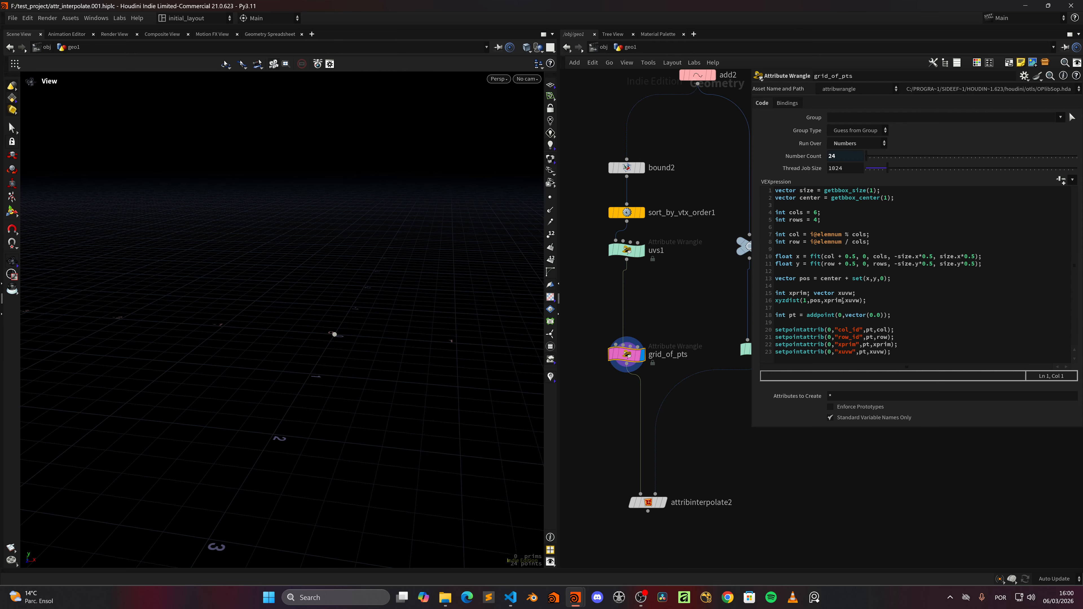
# - Inspect the grid_of_pts output up close, and compare it with attribinterpolate2 and its xprim and xuvw attribute settings
pyautogui.moveTo(358, 325); pyautogui.dragTo(332, 372, button='middle')
pyautogui.moveTo(303, 358); pyautogui.dragTo(316, 377)
pyautogui.moveTo(317, 377); pyautogui.dragTo(353, 360, button='right')
pyautogui.scroll(-2, 360, 366)
pyautogui.moveTo(699, 470); pyautogui.dragTo(703, 430, button='middle')
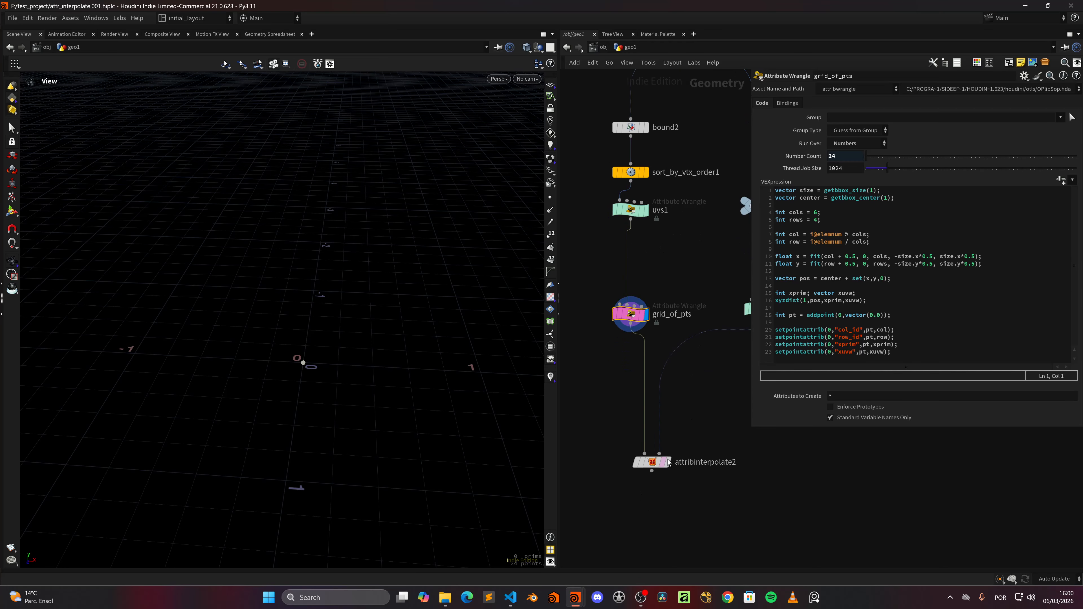
pyautogui.click(667, 462)
pyautogui.click(652, 461)
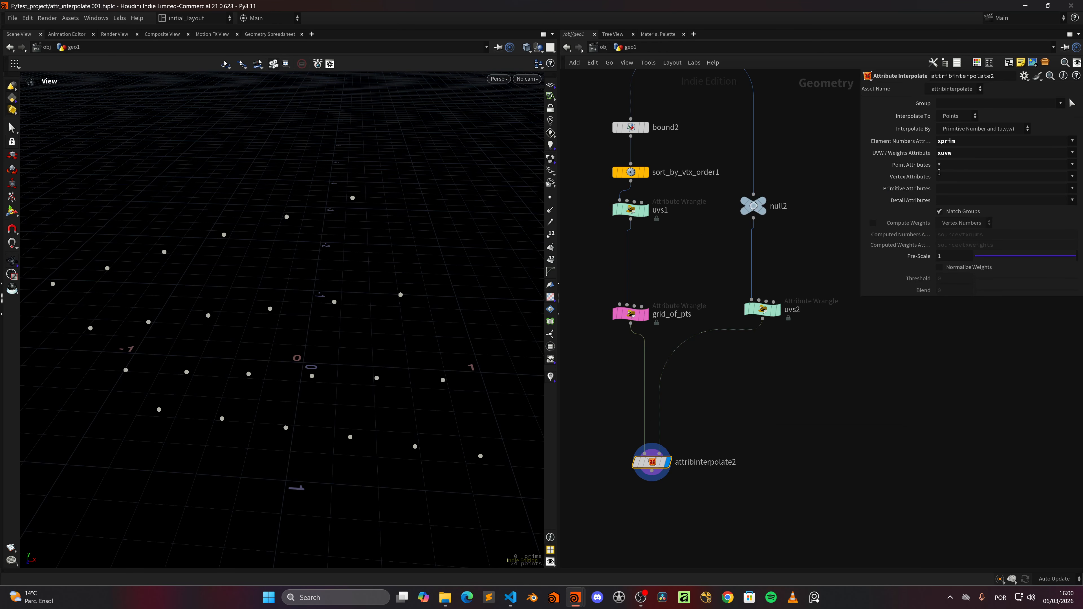
# - Allow editing of the contents of matrix_color_transform_cgs1 in copnet1 and enter its internal persp_distort geometry network
pyautogui.scroll(-3, 390, 350)
pyautogui.scroll(-3, 704, 264)
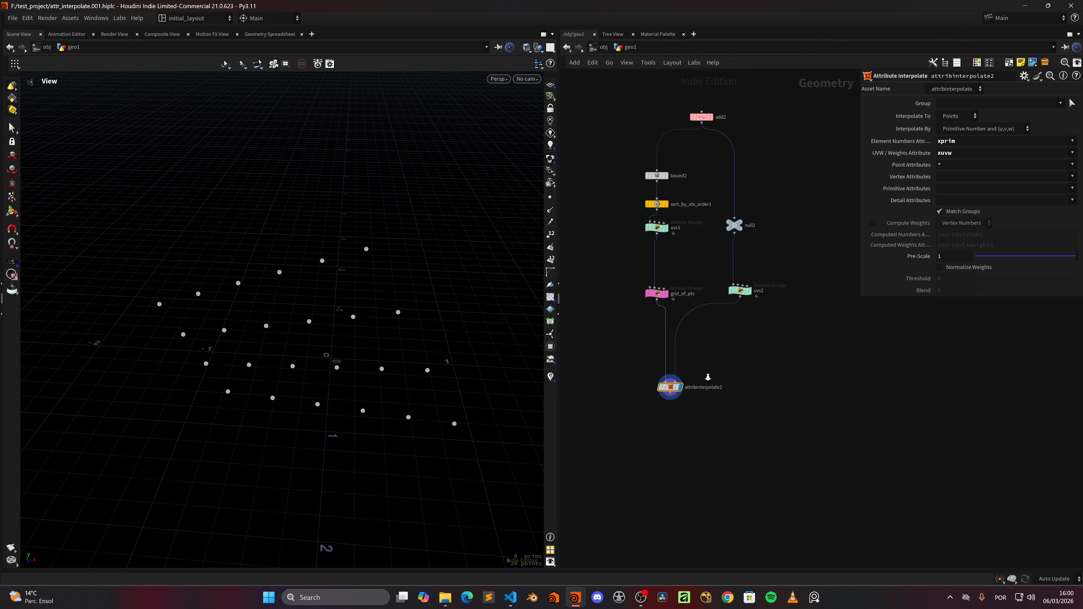
pyautogui.moveTo(707, 377); pyautogui.dragTo(681, 445, button='middle')
pyautogui.scroll(-5, 681, 445)
pyautogui.moveTo(594, 353); pyautogui.dragTo(674, 290, button='middle')
pyautogui.scroll(5, 669, 390)
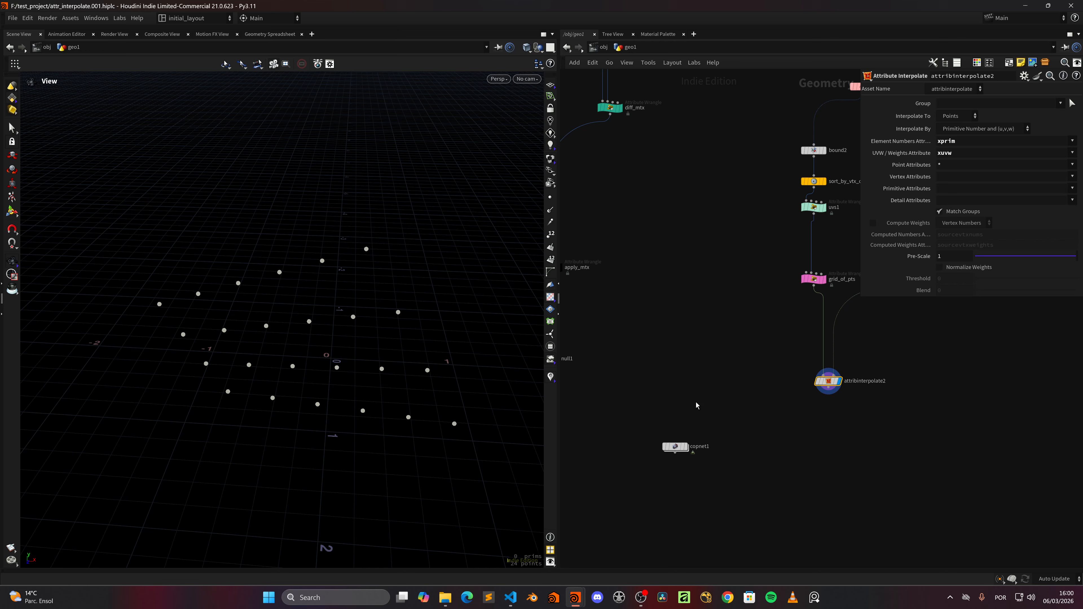
pyautogui.doubleClick(679, 453)
pyautogui.rightClick(749, 367)
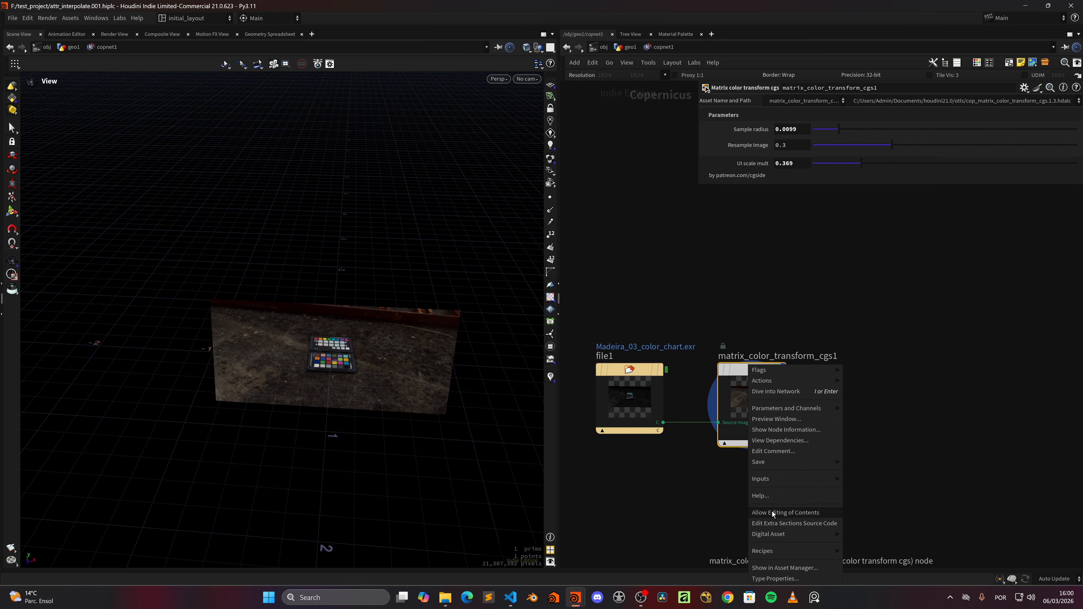
pyautogui.click(773, 513)
pyautogui.doubleClick(733, 396)
pyautogui.doubleClick(672, 386)
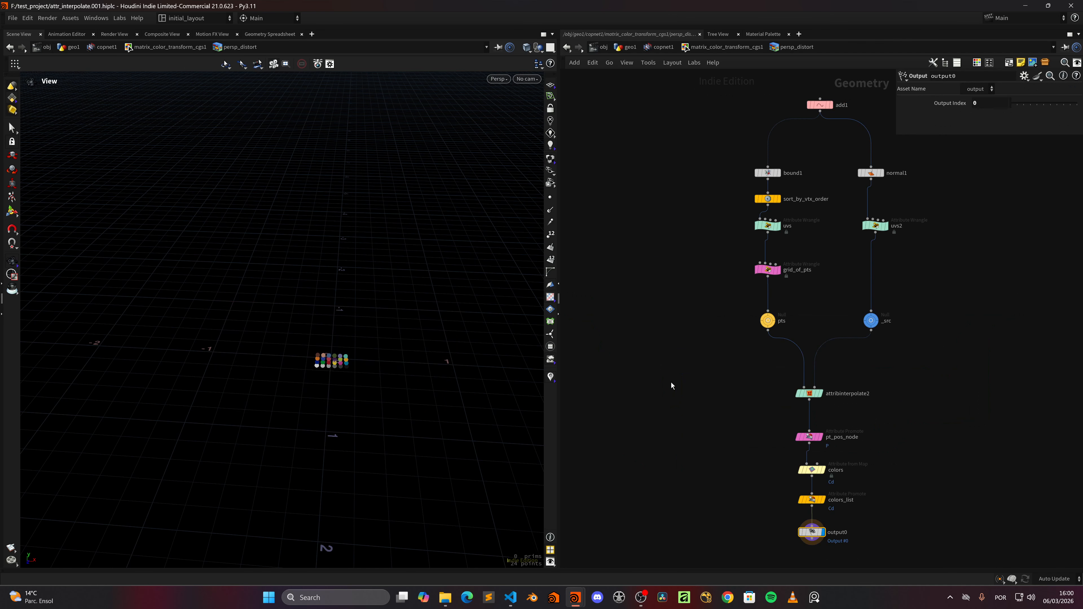
# - Examine the persp_distort network from add1 through attribinterpolate2 to the colors, colors_list and output0 nodes
pyautogui.moveTo(796, 353); pyautogui.dragTo(667, 411, button='middle')
pyautogui.scroll(-2, 767, 425)
pyautogui.moveTo(767, 426); pyautogui.dragTo(754, 375, button='middle')
pyautogui.scroll(3, 731, 451)
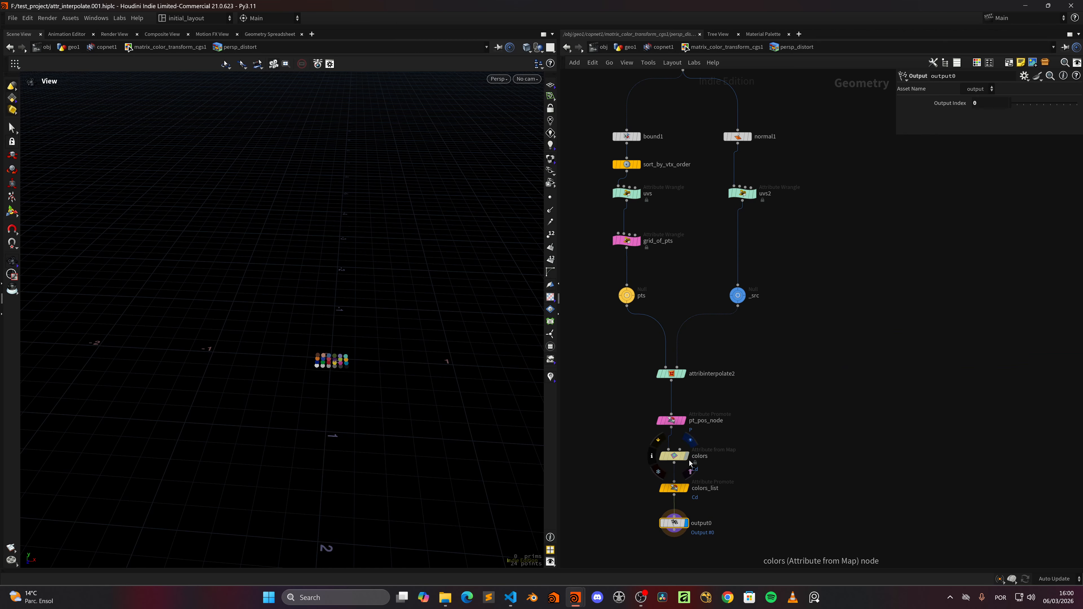
pyautogui.scroll(3, 484, 350)
pyautogui.scroll(-2, 763, 427)
pyautogui.scroll(1, 747, 359)
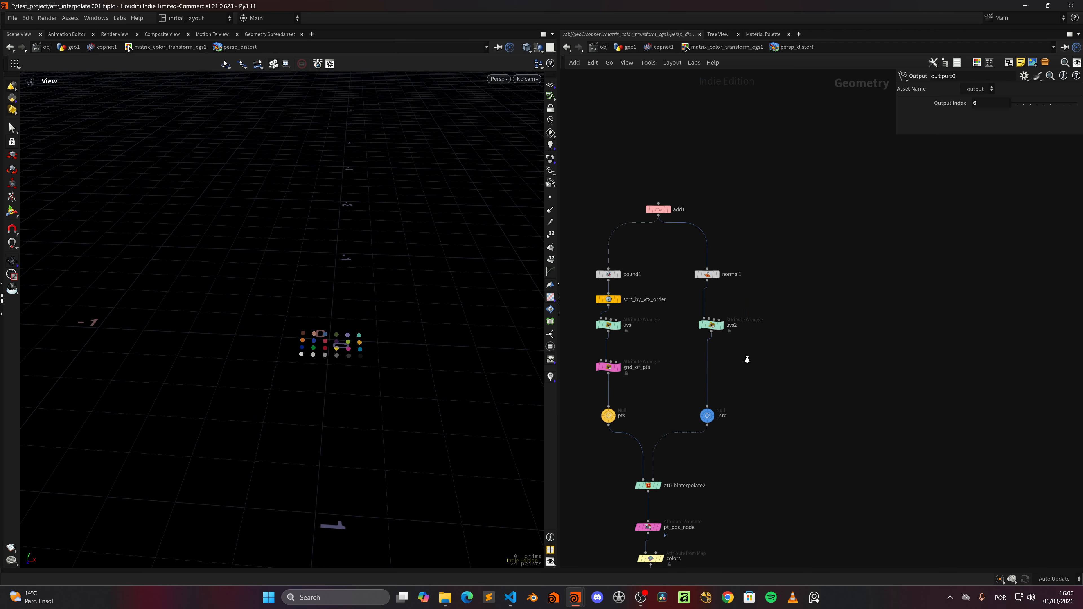
# - Return to the copnet1 network and view the color chart image from matrix_color_transform_cgs1 up close
pyautogui.click(660, 46)
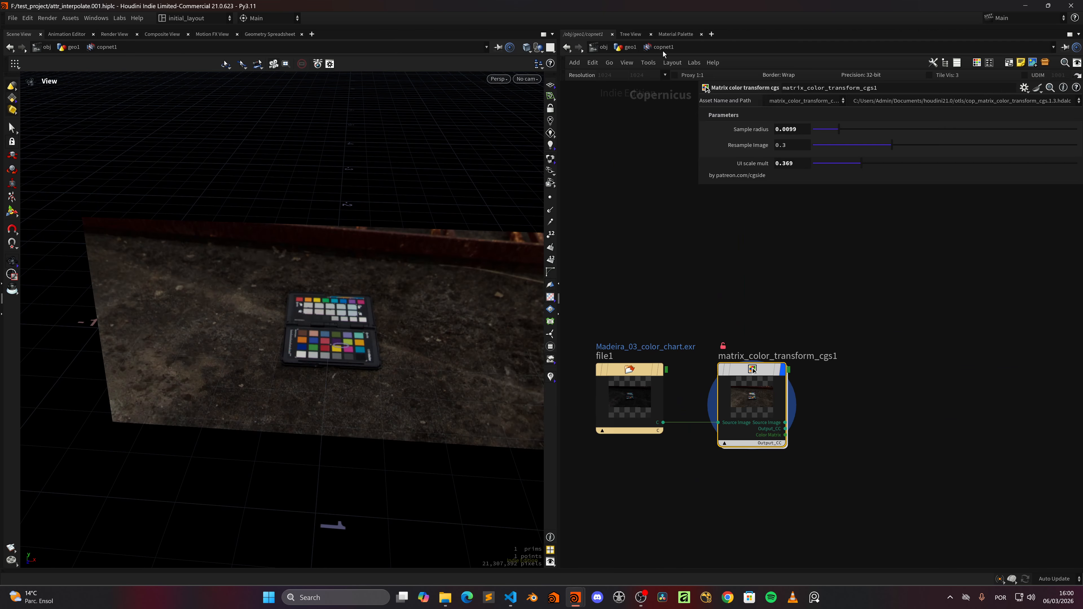
pyautogui.scroll(-2, 725, 282)
pyautogui.scroll(2, 744, 291)
pyautogui.scroll(-2, 717, 282)
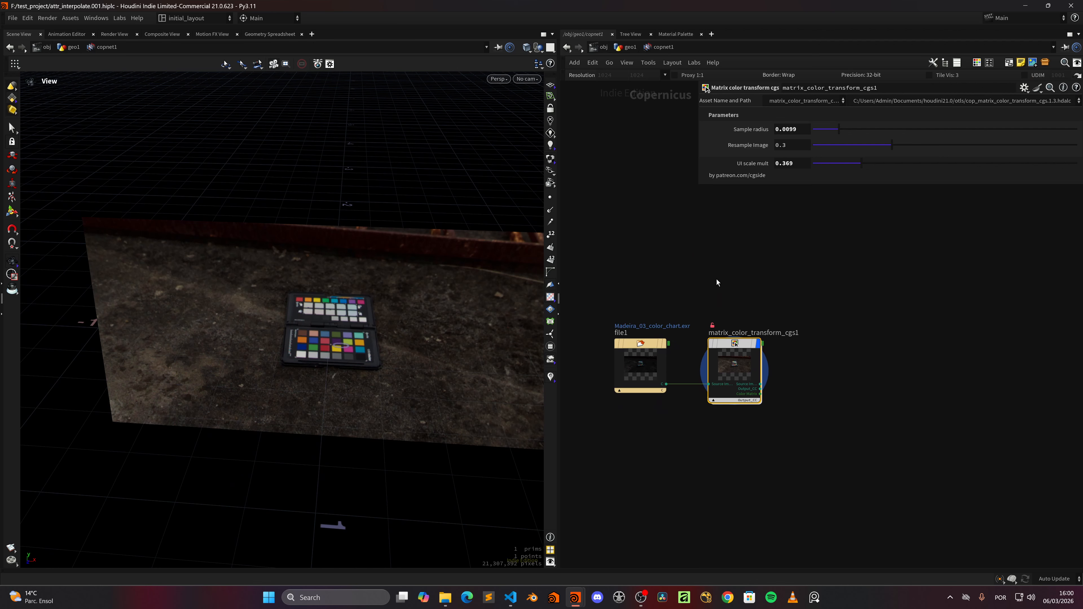
pyautogui.scroll(2, 718, 286)
pyautogui.moveTo(324, 294); pyautogui.dragTo(408, 352)
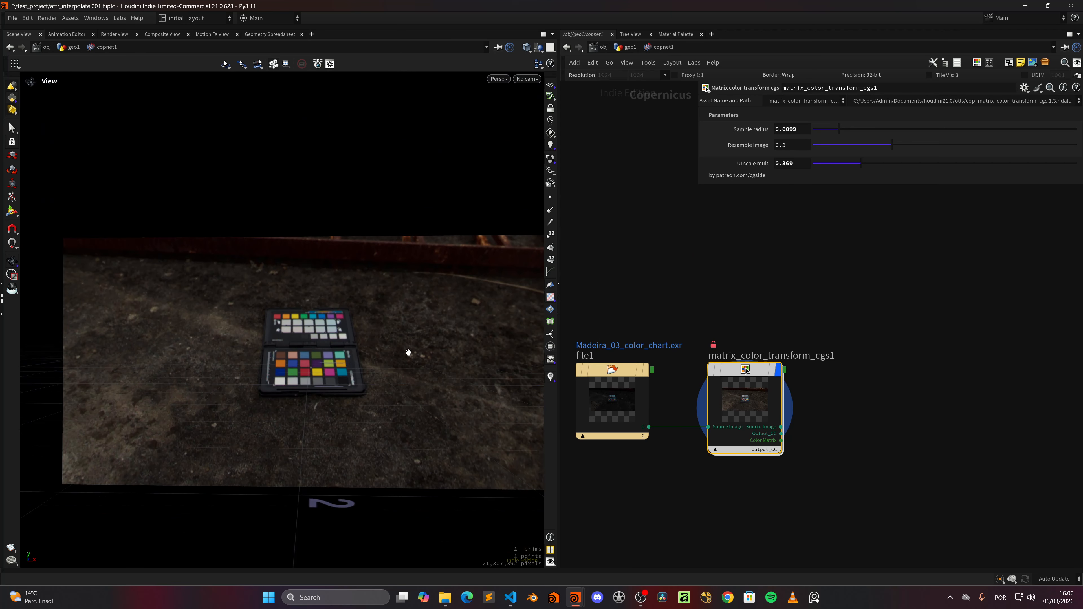
pyautogui.scroll(2, 409, 352)
pyautogui.scroll(2, 878, 386)
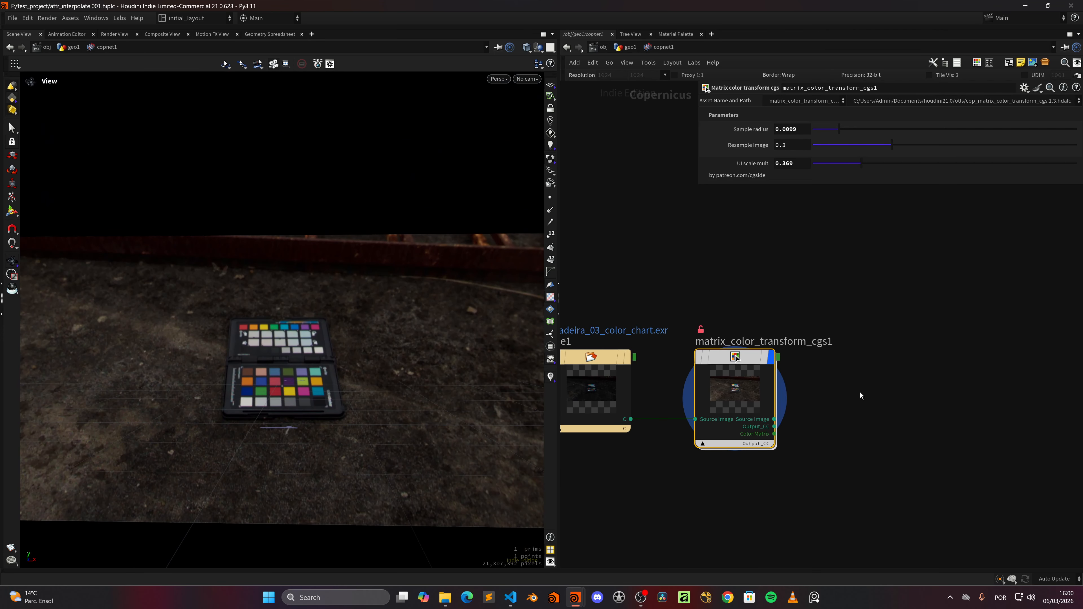